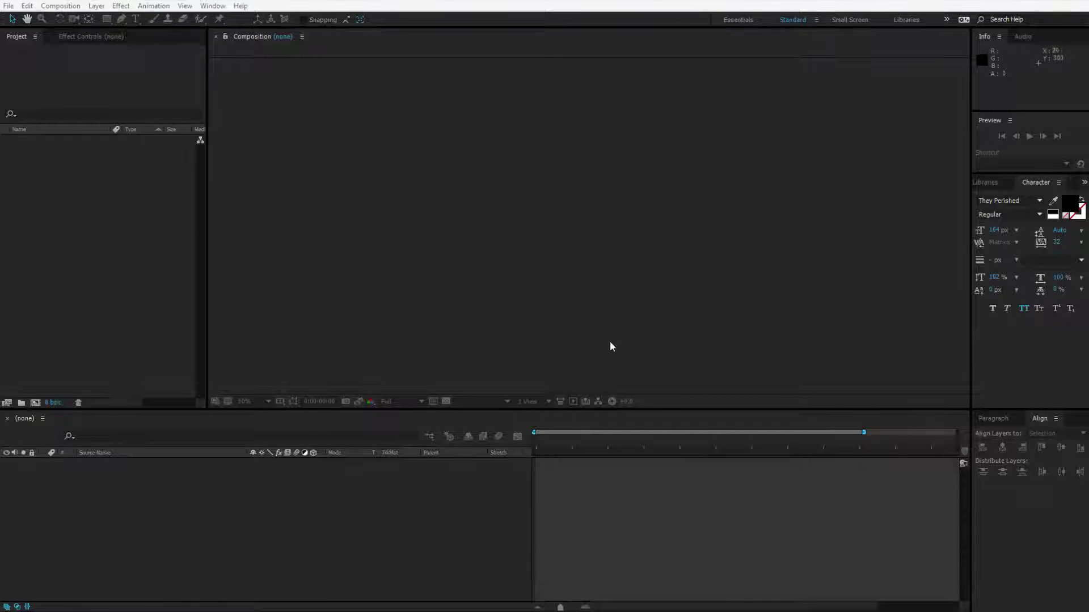
# - Create Comp 1 with the default 1920×1080, 30 fps, 3-second settings
pyautogui.click(37, 403)
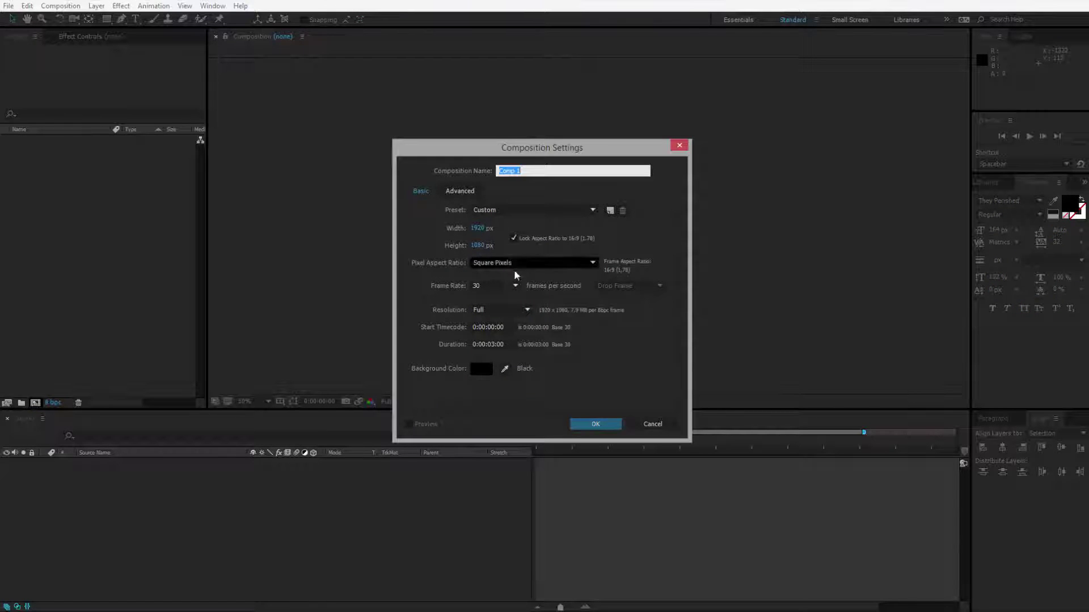
pyautogui.click(597, 426)
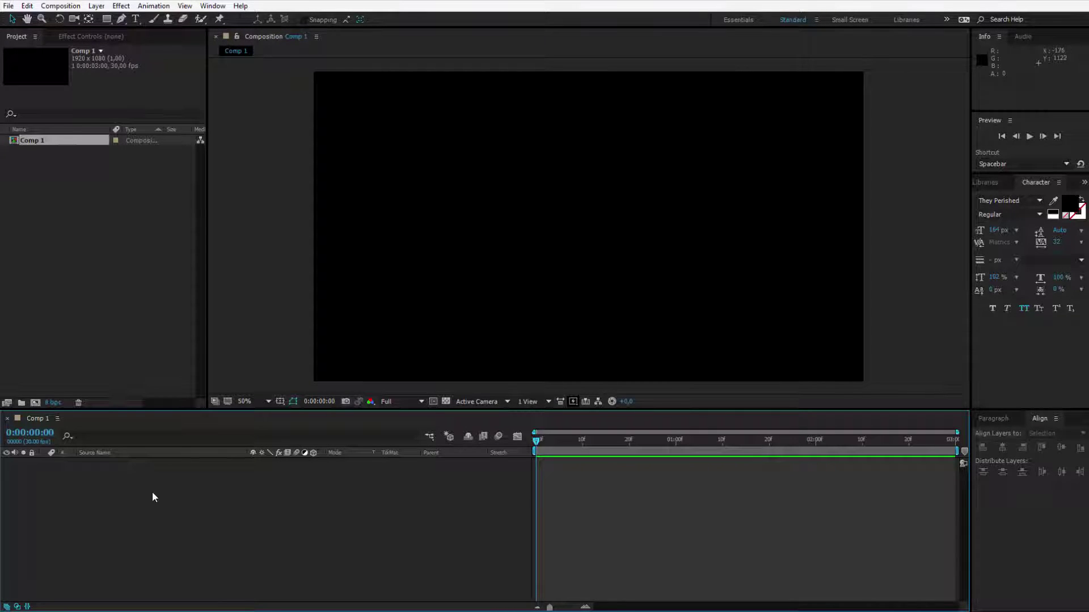
# - Add a new shape layer, Shape Layer 1, to Comp 1
pyautogui.rightClick(142, 474)
pyautogui.moveTo(202, 483)
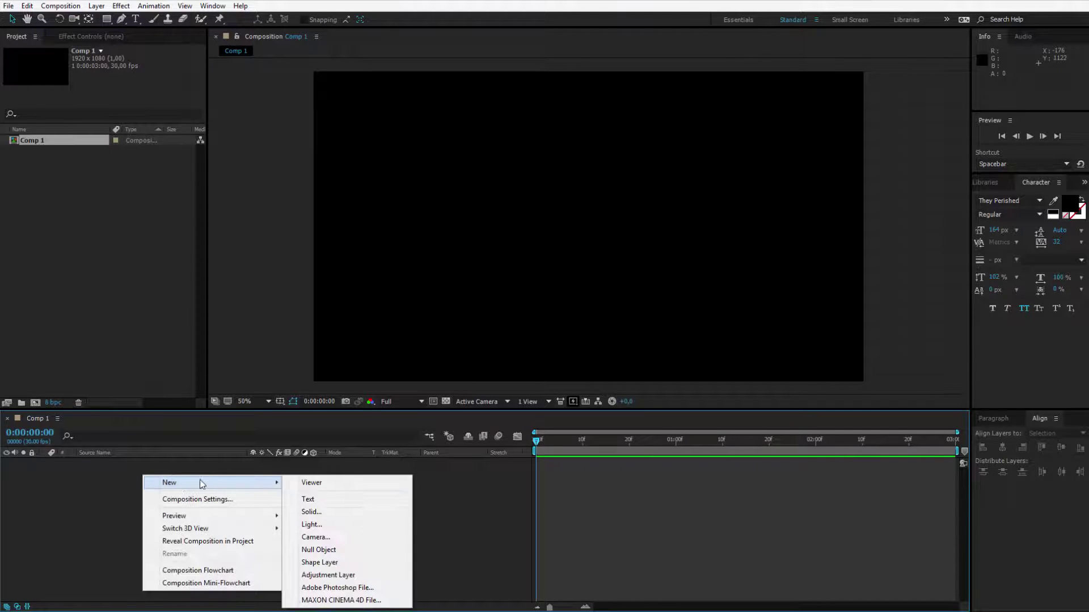
pyautogui.click(363, 565)
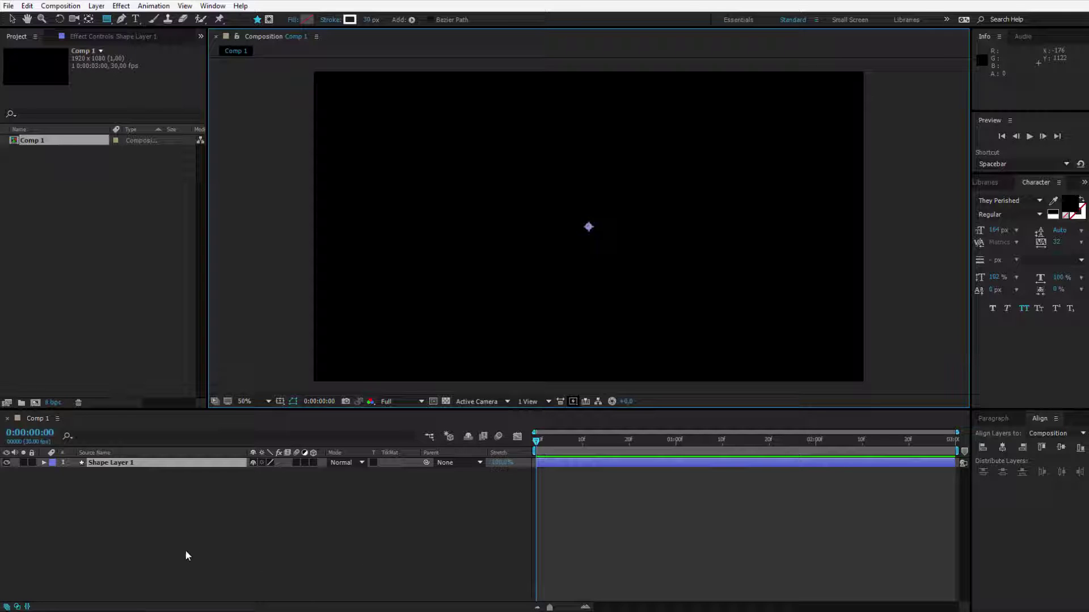
# - Add a 100×100 ellipse and a red fill to Shape Layer 1's contents
pyautogui.click(43, 463)
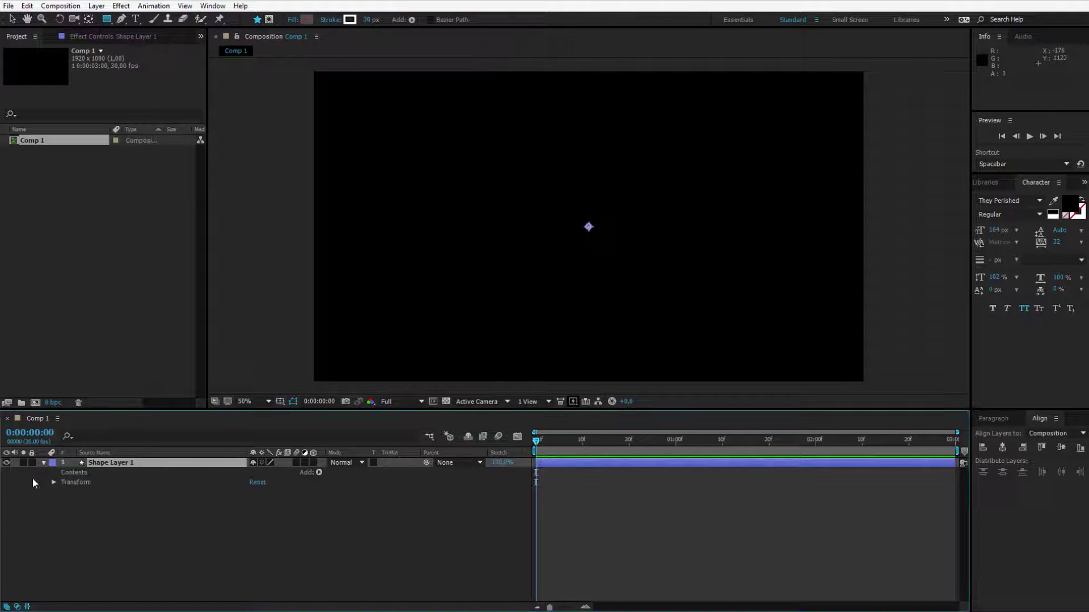
pyautogui.click(318, 472)
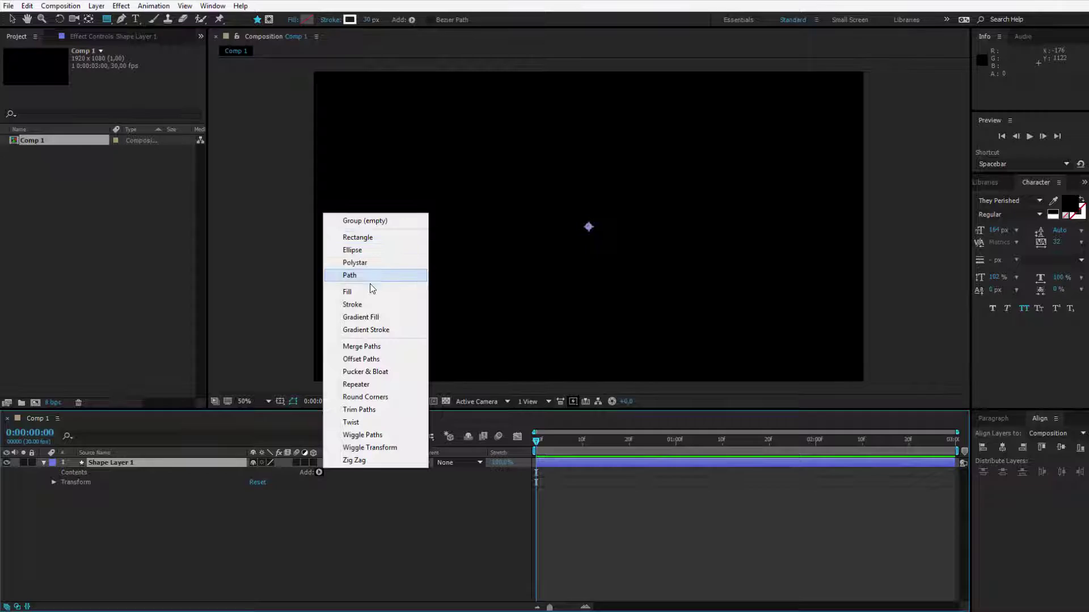
pyautogui.click(372, 249)
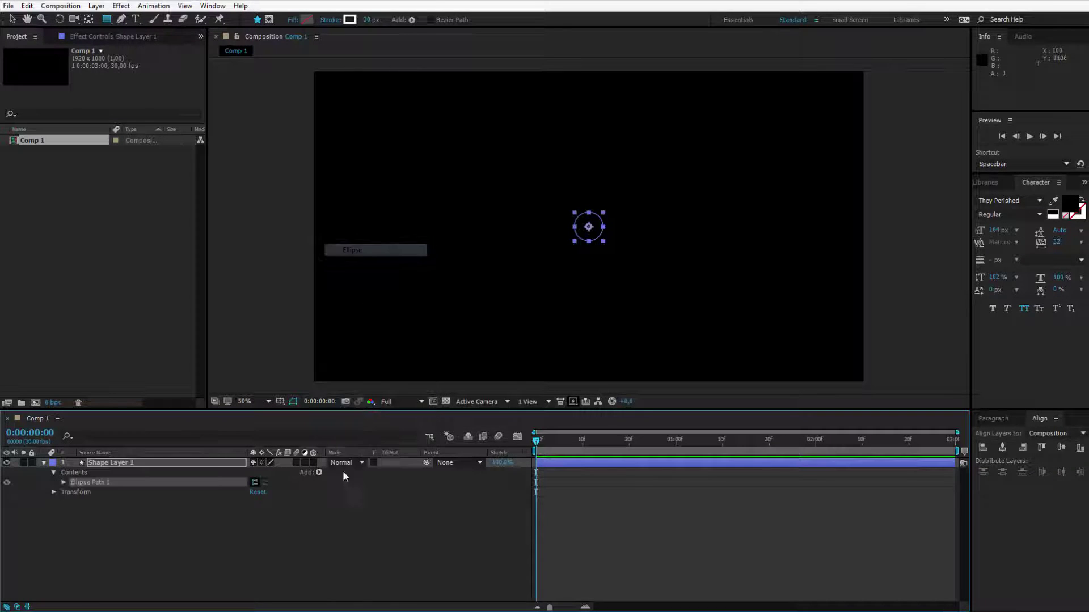
pyautogui.click(63, 482)
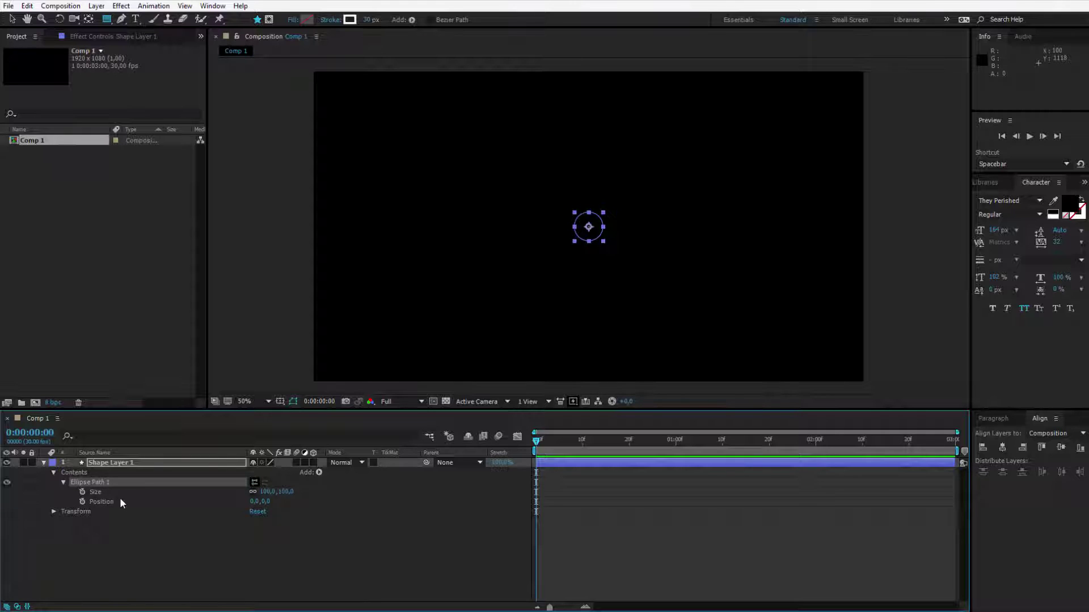
pyautogui.click(319, 472)
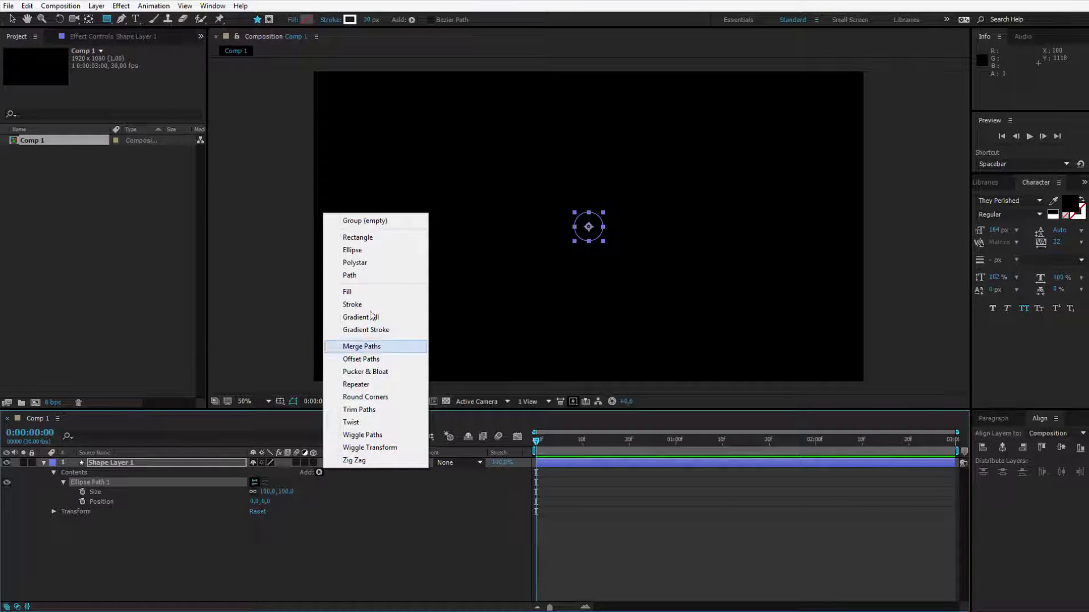
pyautogui.click(368, 292)
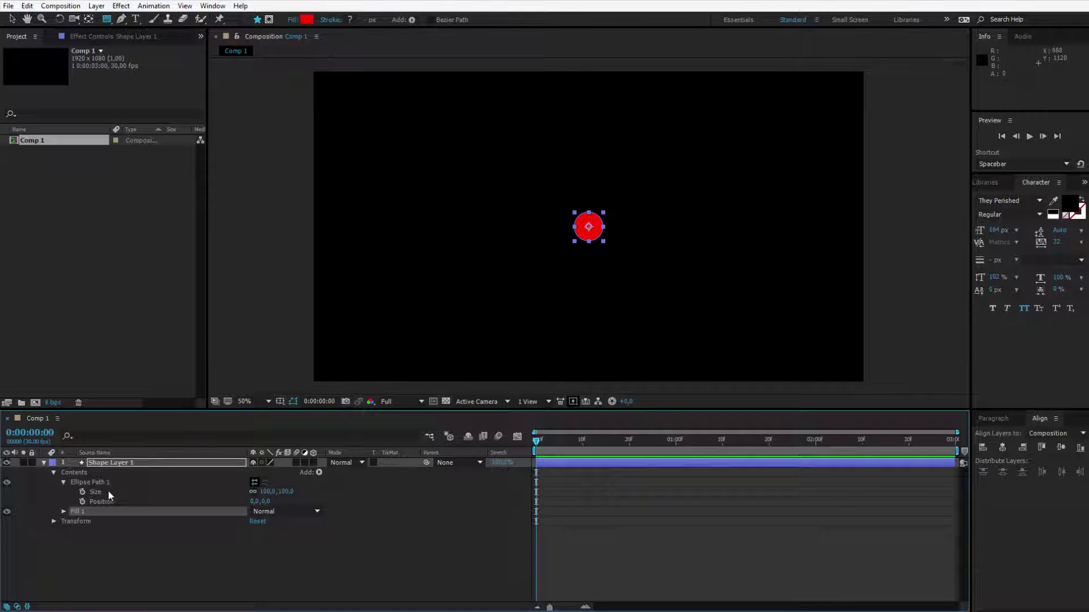
# - Keyframe the ellipse Size and Position, with Size at 0,0 on frame 0
pyautogui.click(92, 483)
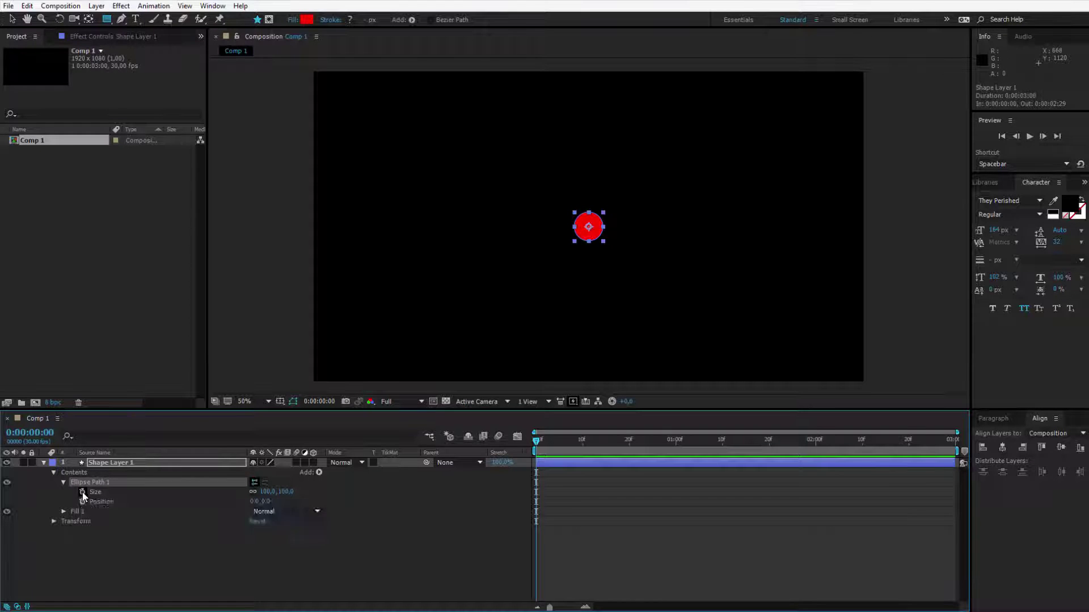
pyautogui.click(83, 491)
pyautogui.click(81, 502)
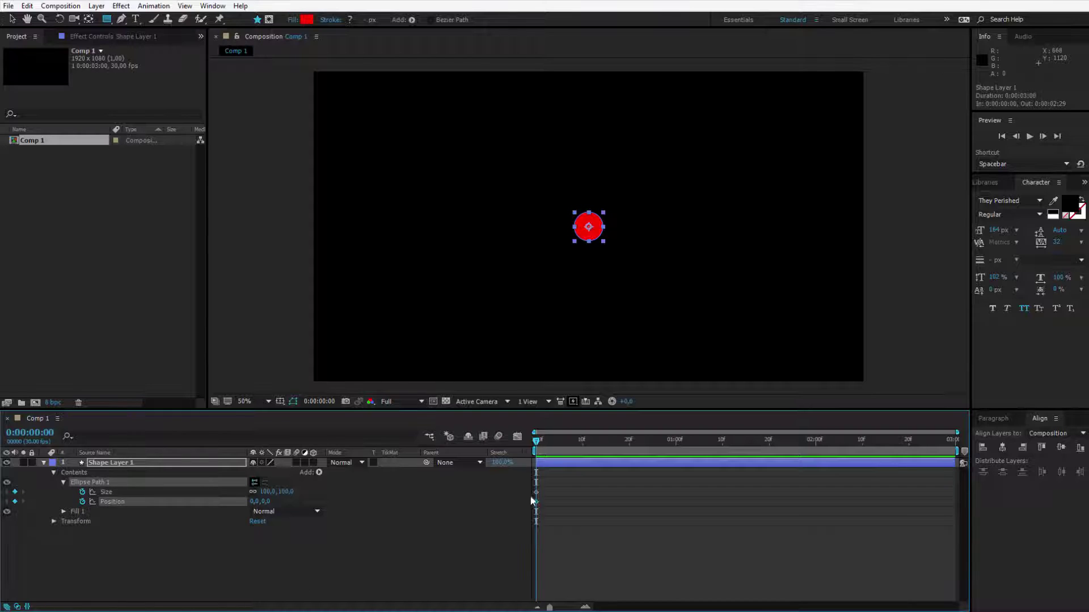
pyautogui.click(465, 533)
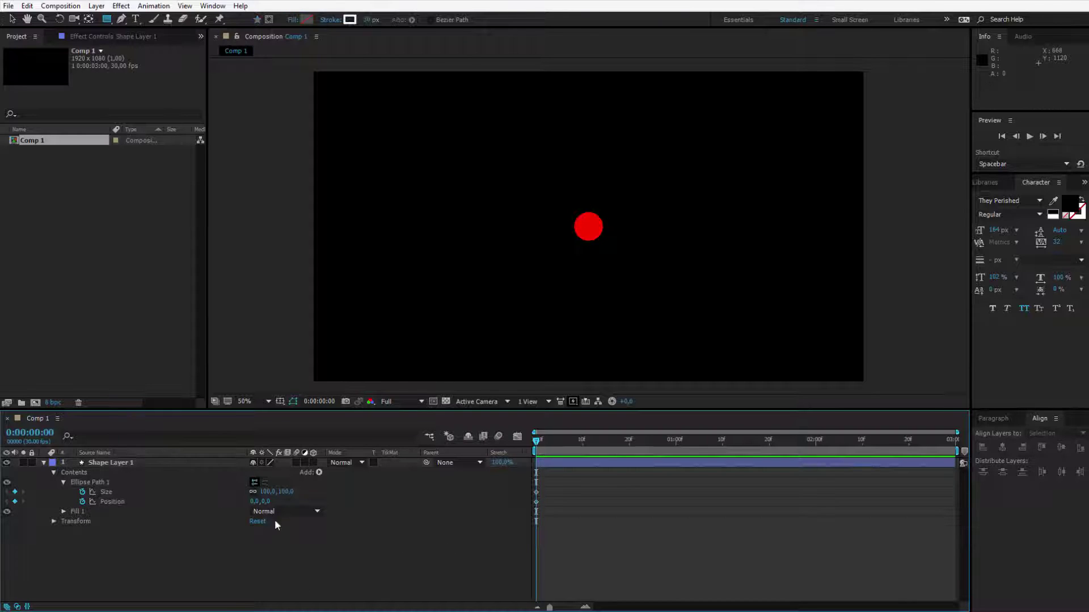
pyautogui.click(265, 491)
pyautogui.write('0')
pyautogui.press('Return')
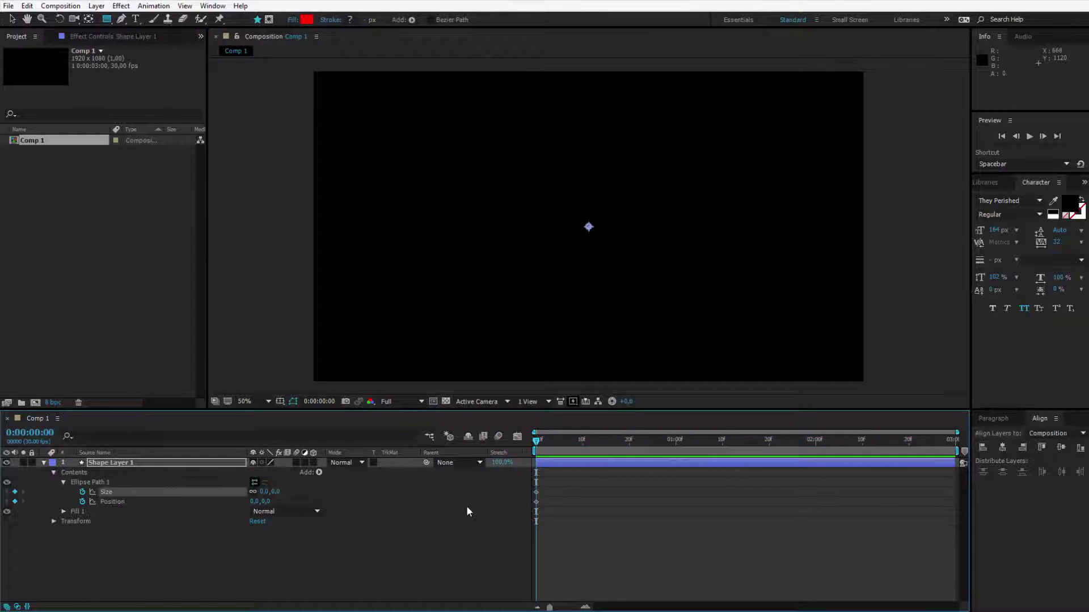
# - At one second, add Size and Position keyframes, keeping Size at 0
pyautogui.moveTo(583, 444); pyautogui.dragTo(676, 444)
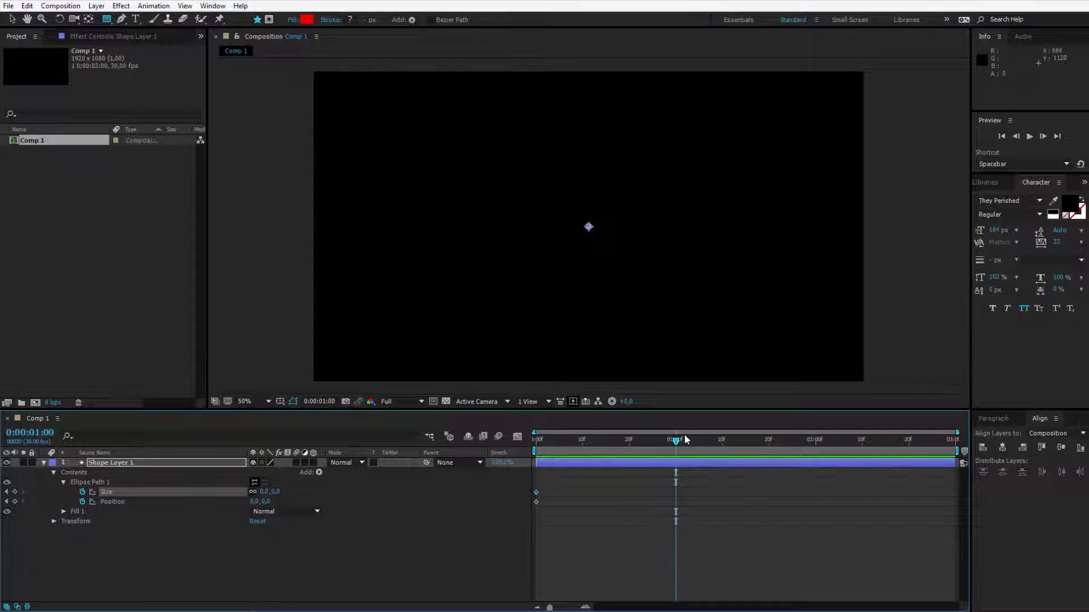
pyautogui.click(276, 492)
pyautogui.click(345, 500)
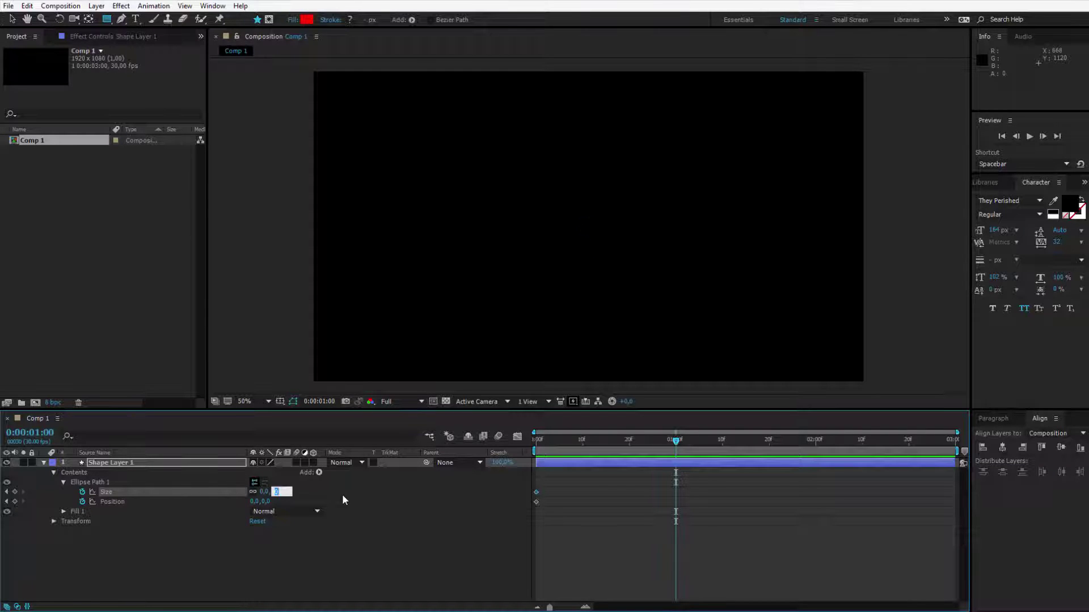
pyautogui.click(15, 492)
pyautogui.click(15, 501)
# - Set the ellipse's vertical Position to -400 at the one-second keyframe
pyautogui.moveTo(263, 502); pyautogui.dragTo(204, 502)
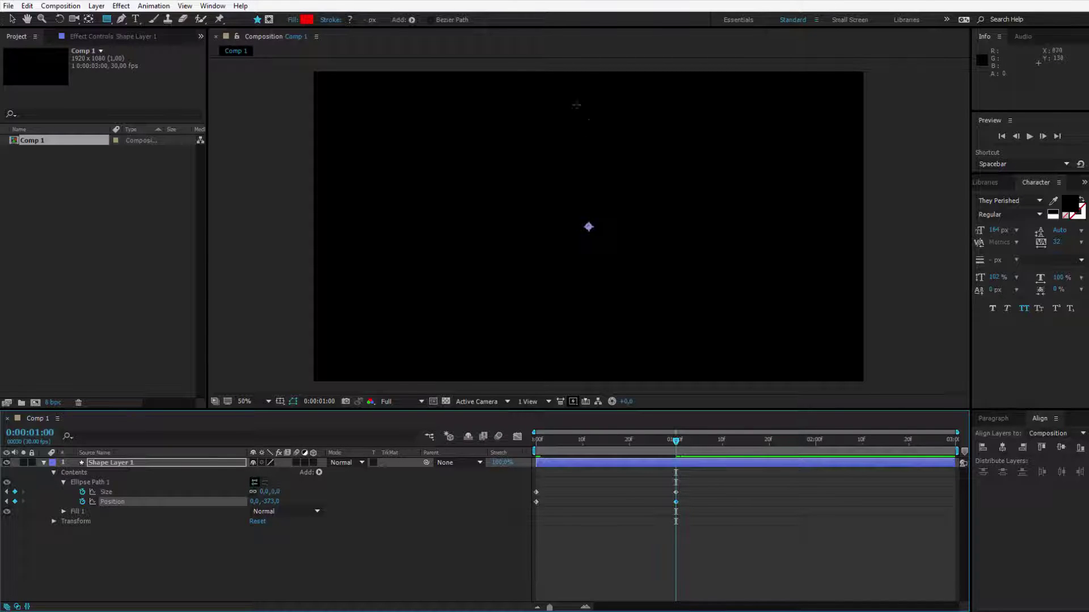
pyautogui.click(278, 501)
pyautogui.write('-400')
pyautogui.press('Return')
pyautogui.moveTo(675, 446); pyautogui.dragTo(606, 445)
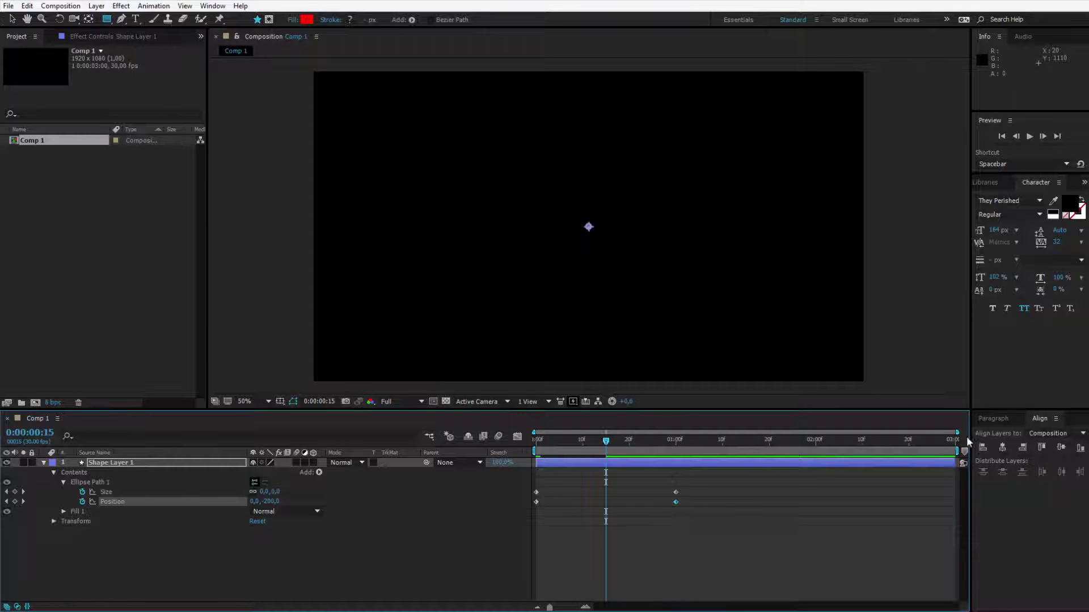
pyautogui.press('=')
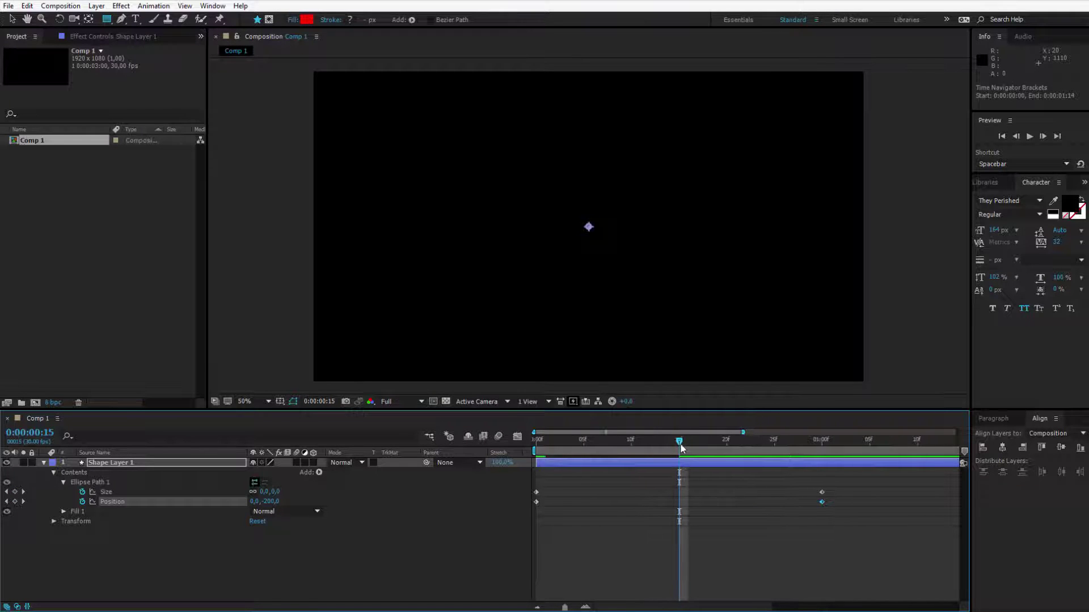
# - At frame 15, unlink Size proportions and key the ellipse to about 18×88
pyautogui.moveTo(679, 449)
pyautogui.mouseDown()
pyautogui.moveTo(659, 441)
pyautogui.moveTo(679, 444)
pyautogui.mouseUp()
pyautogui.click(253, 492)
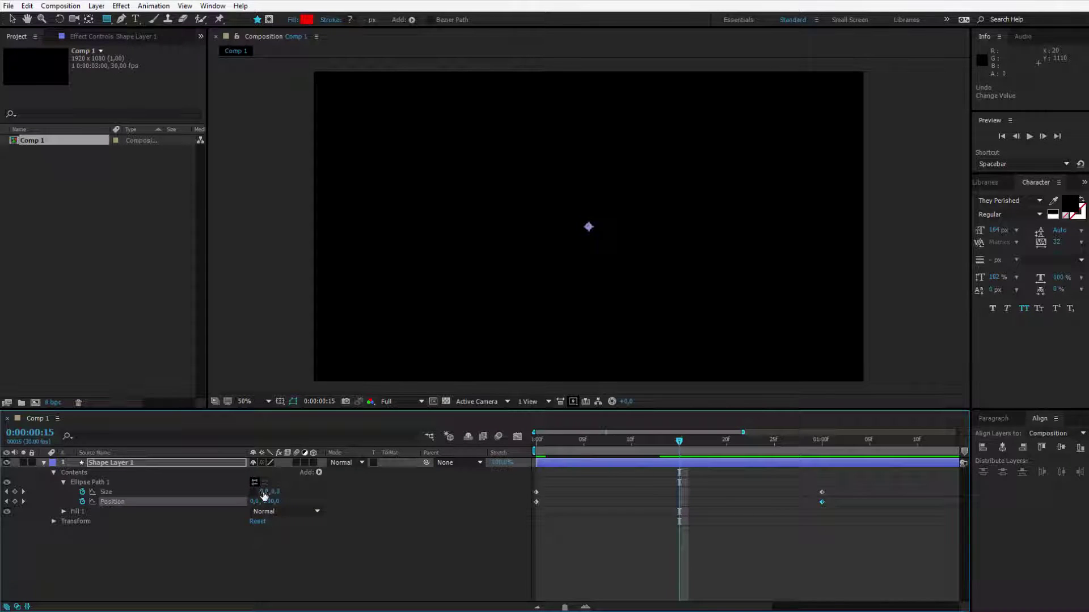
pyautogui.moveTo(270, 493); pyautogui.dragTo(340, 498)
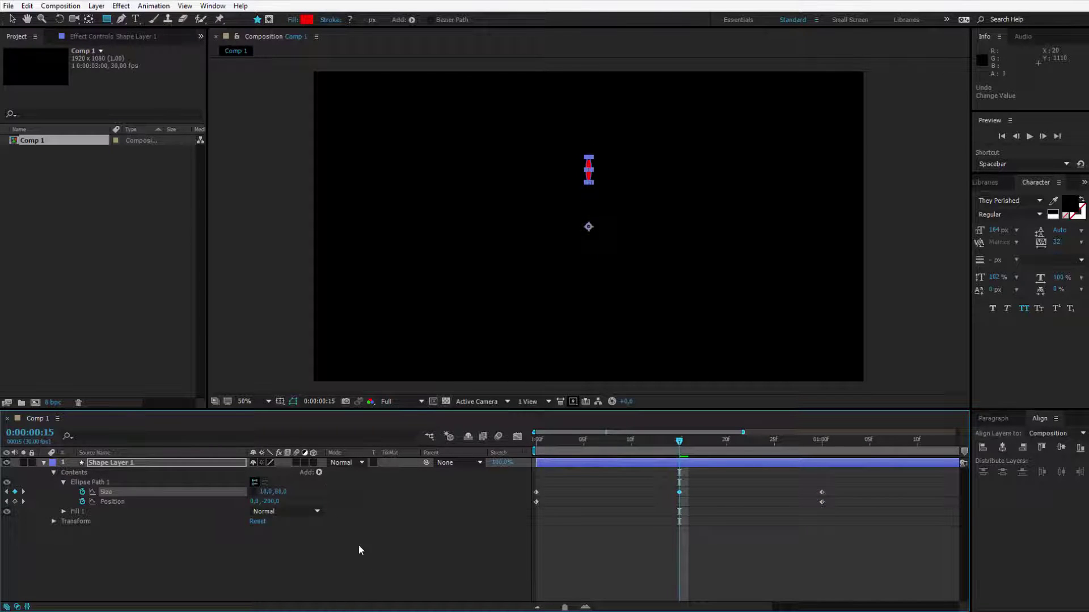
pyautogui.click(358, 545)
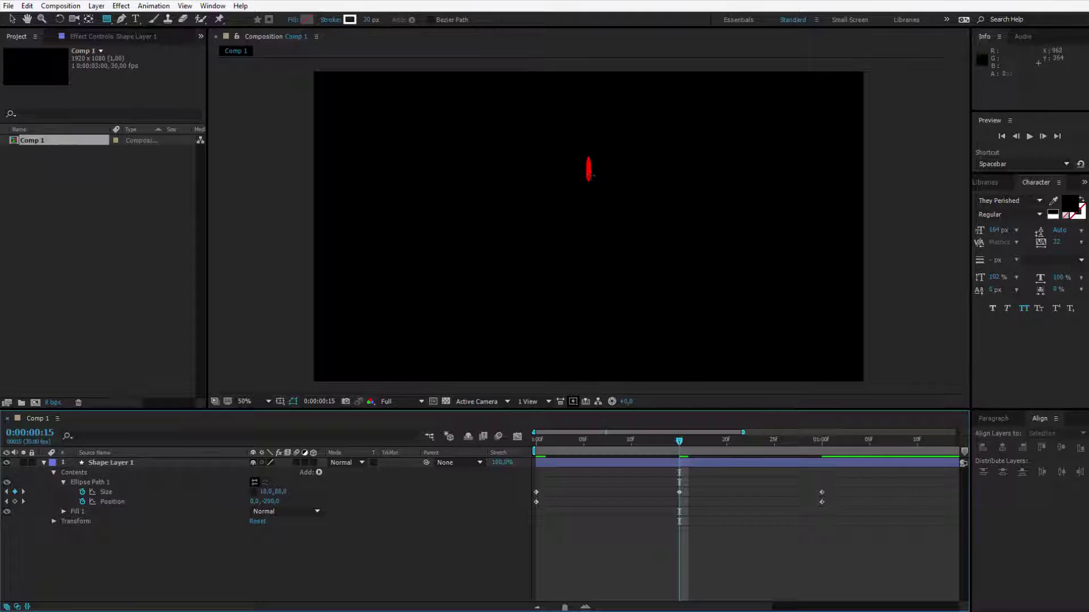
# - Preview the stretching oval from frame 0, then return to frame 15
pyautogui.moveTo(678, 440); pyautogui.dragTo(536, 441)
pyautogui.press('space')
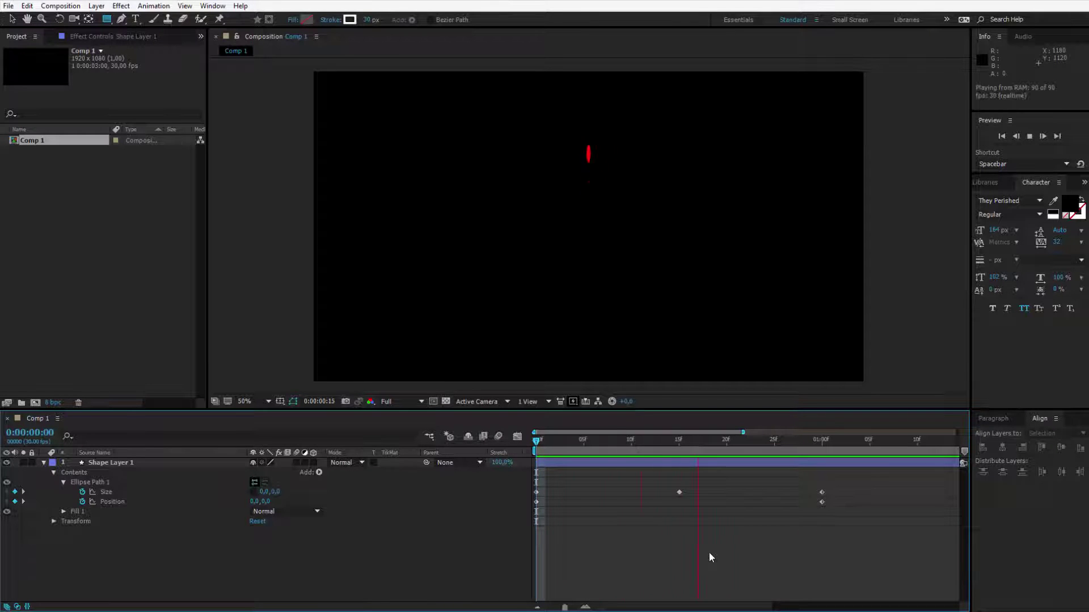
pyautogui.press('space')
pyautogui.moveTo(785, 448); pyautogui.dragTo(520, 445)
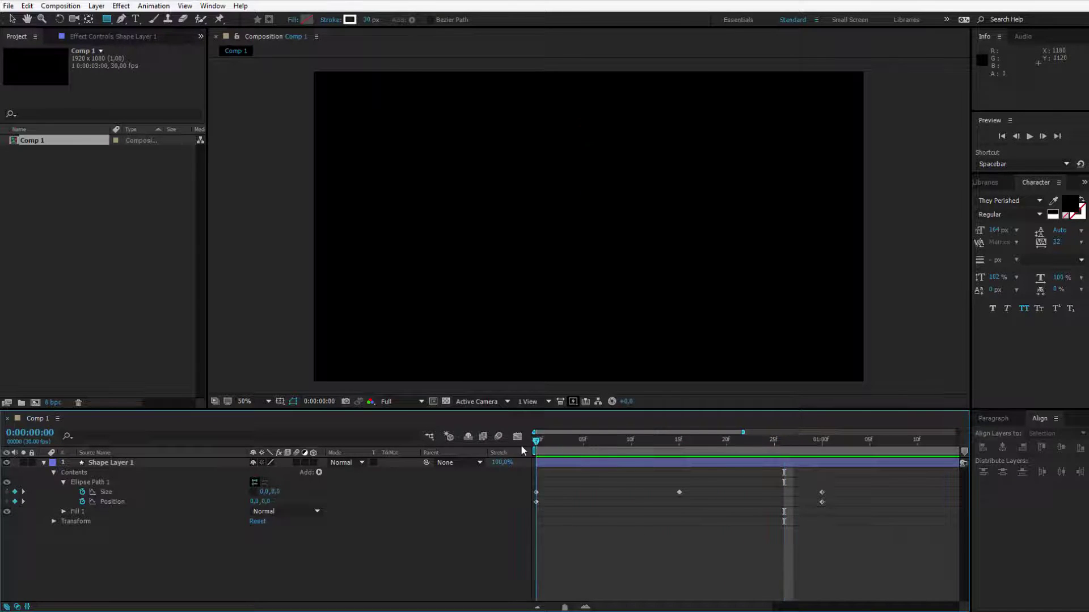
pyautogui.click(108, 463)
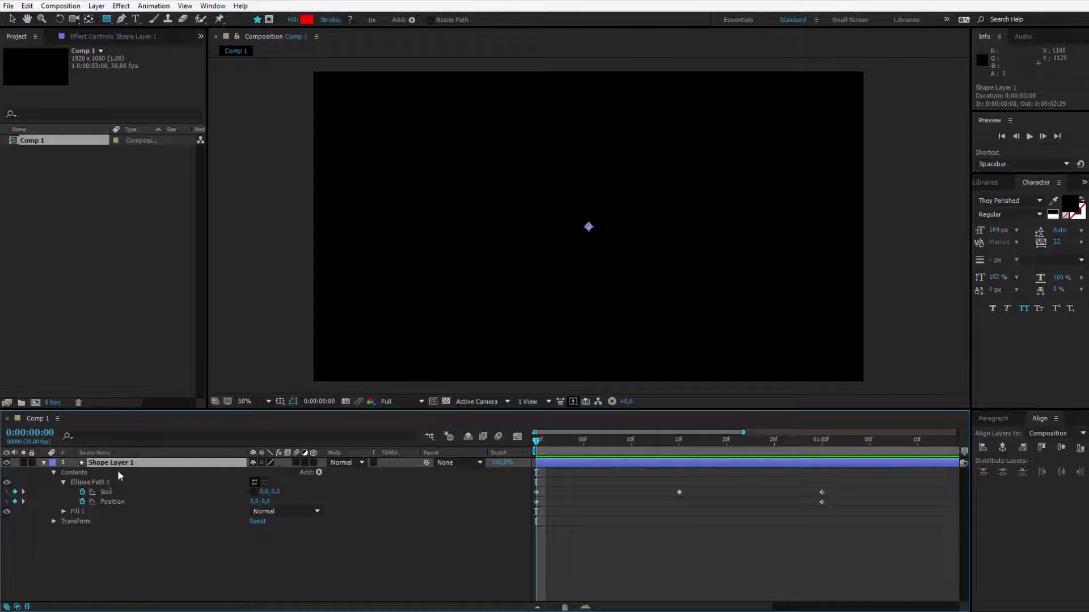
pyautogui.moveTo(875, 524); pyautogui.dragTo(498, 482)
pyautogui.click(464, 552)
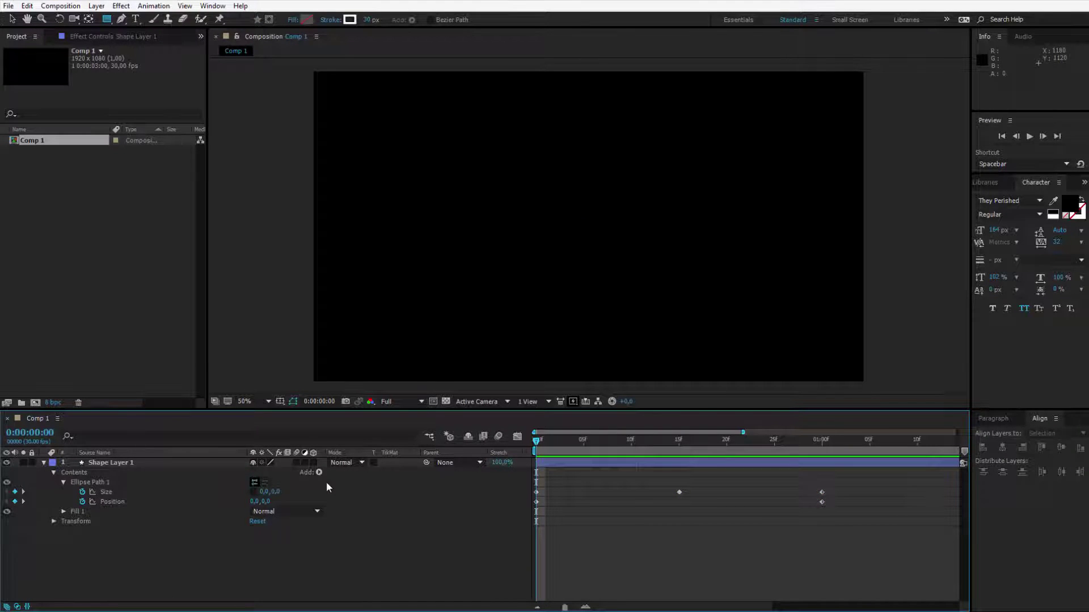
pyautogui.moveTo(583, 440); pyautogui.dragTo(679, 441)
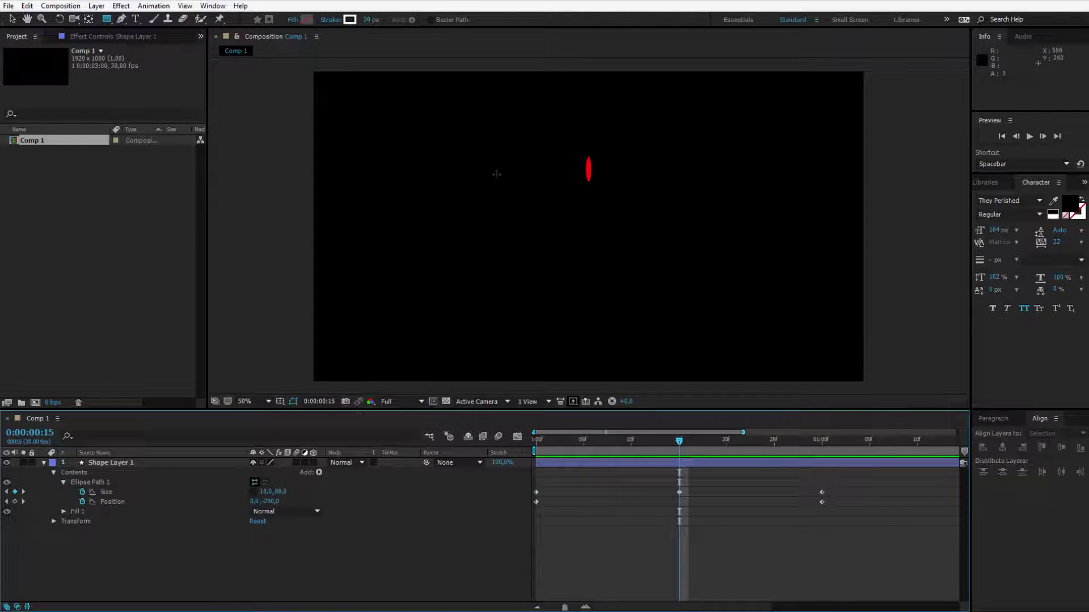
# - Add Repeater 1 to Shape Layer 1's contents and set its Copies to 12
pyautogui.click(320, 474)
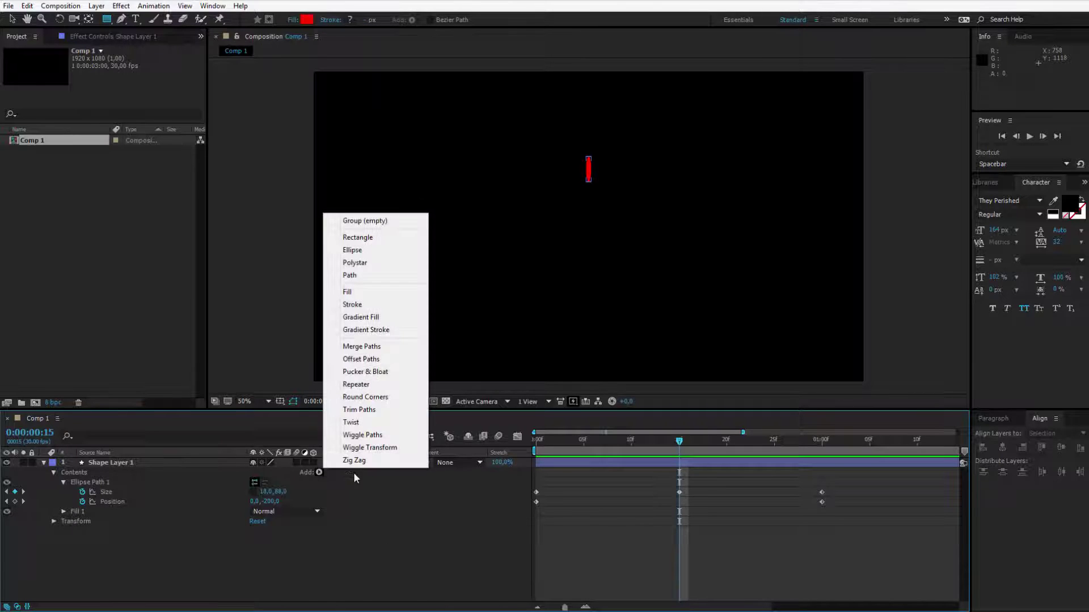
pyautogui.click(382, 385)
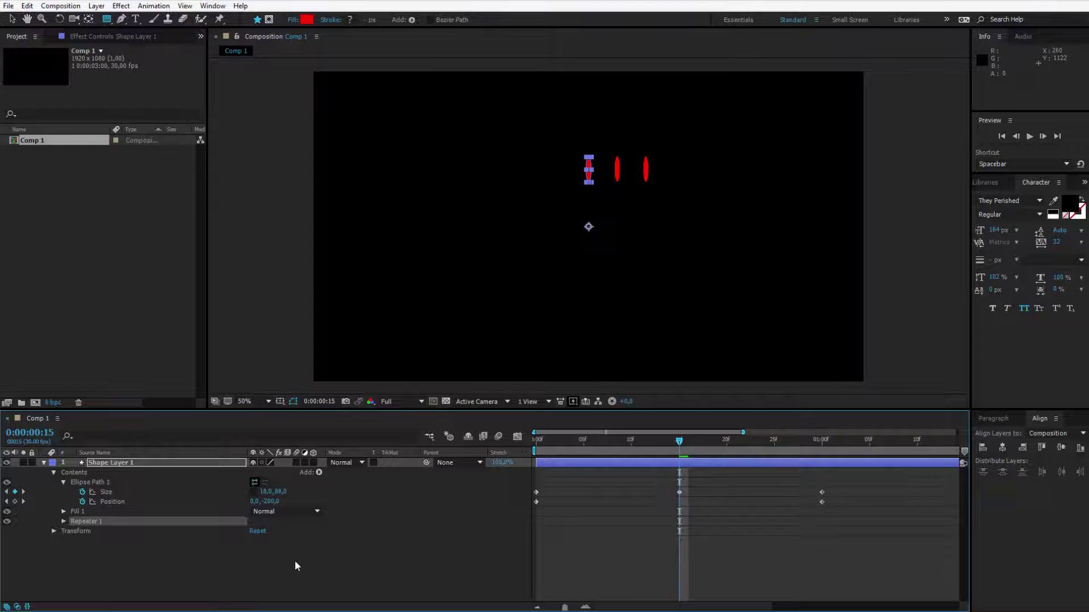
pyautogui.click(63, 522)
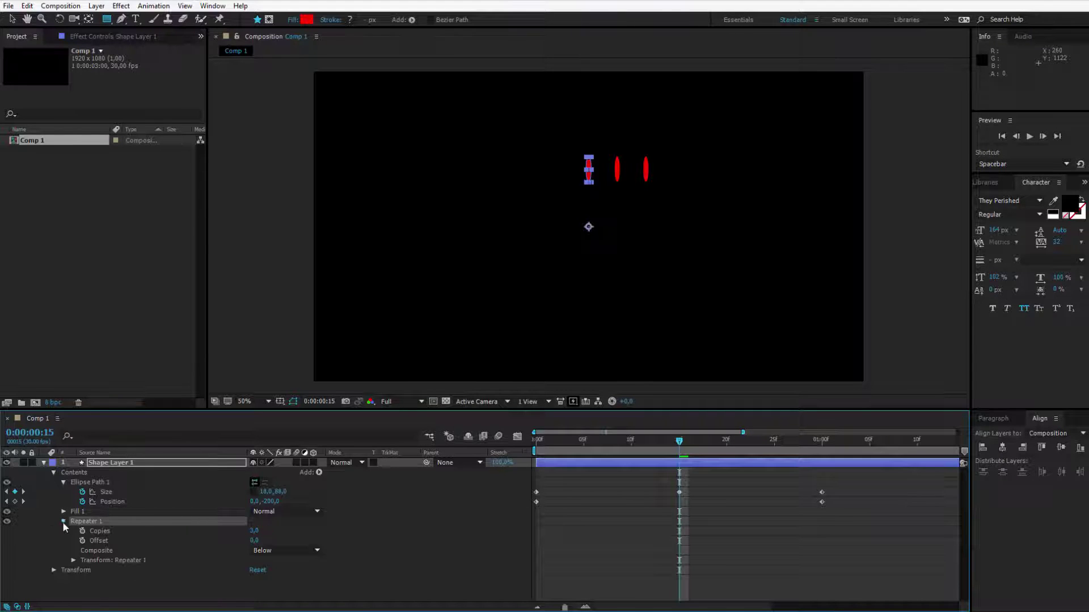
pyautogui.click(254, 531)
pyautogui.write('82')
pyautogui.press('Return')
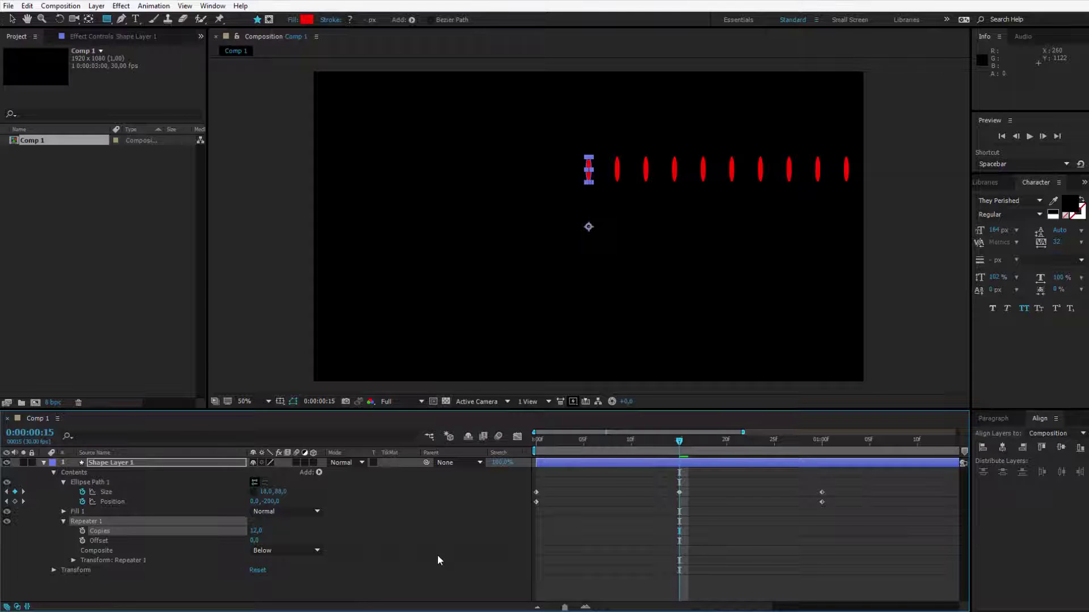
# - Set the Repeater's transform Position offset to 0,0
pyautogui.click(74, 561)
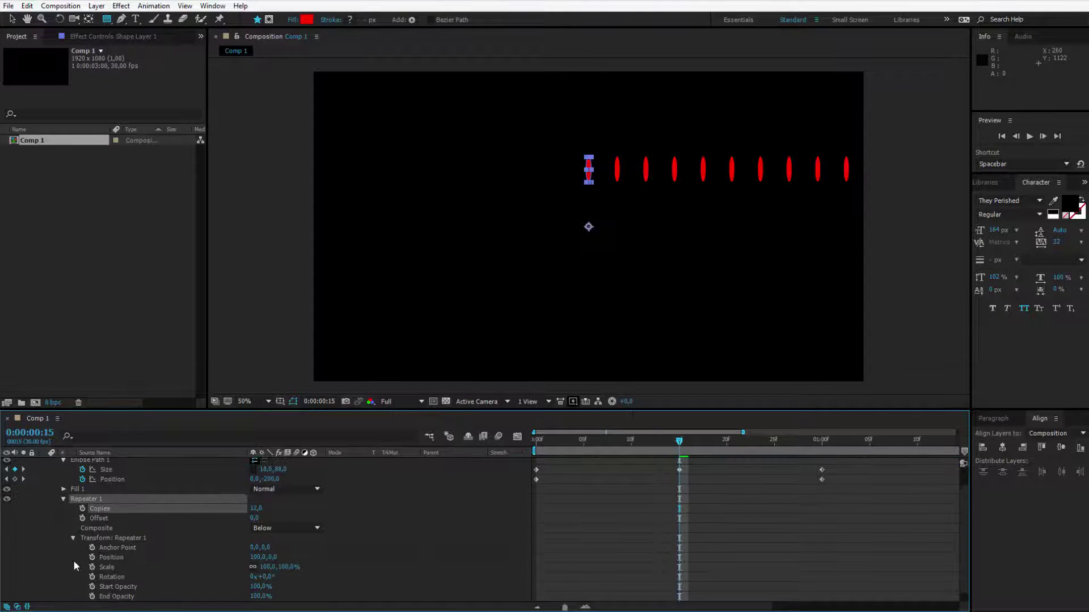
pyautogui.click(144, 557)
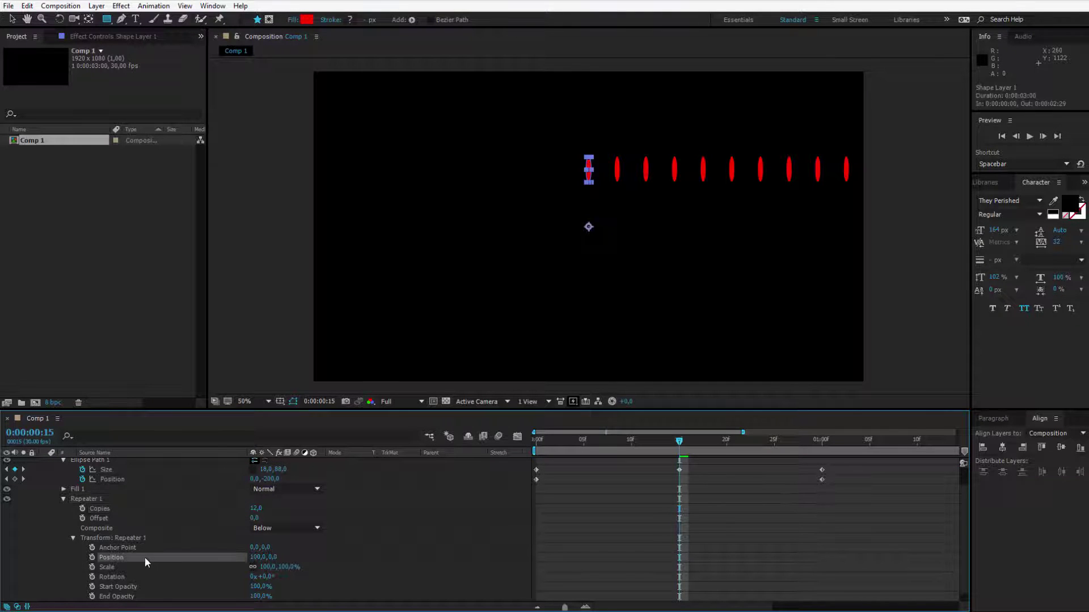
pyautogui.click(257, 557)
pyautogui.write('00')
pyautogui.press('Return')
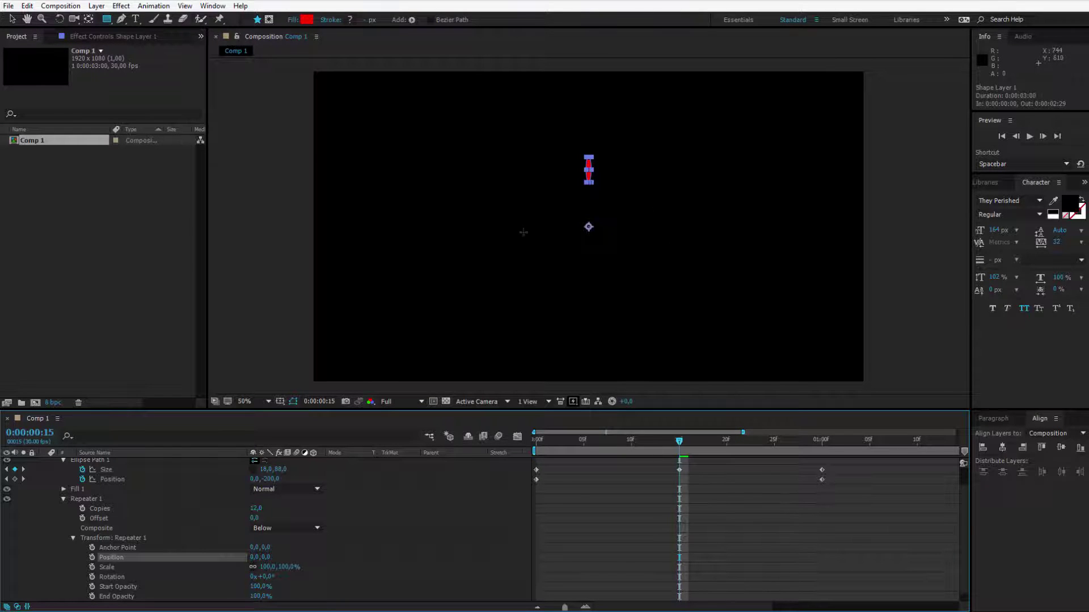
# - Test the Repeater Rotation by scrubbing, then reset it to 0°
pyautogui.click(126, 581)
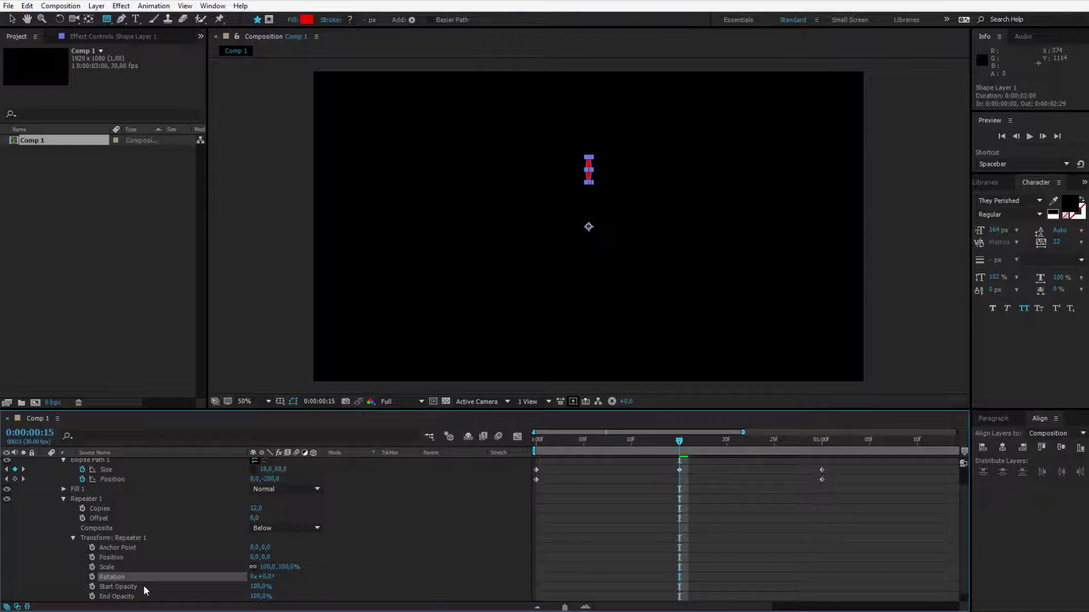
pyautogui.moveTo(268, 583); pyautogui.dragTo(351, 577)
pyautogui.click(278, 578)
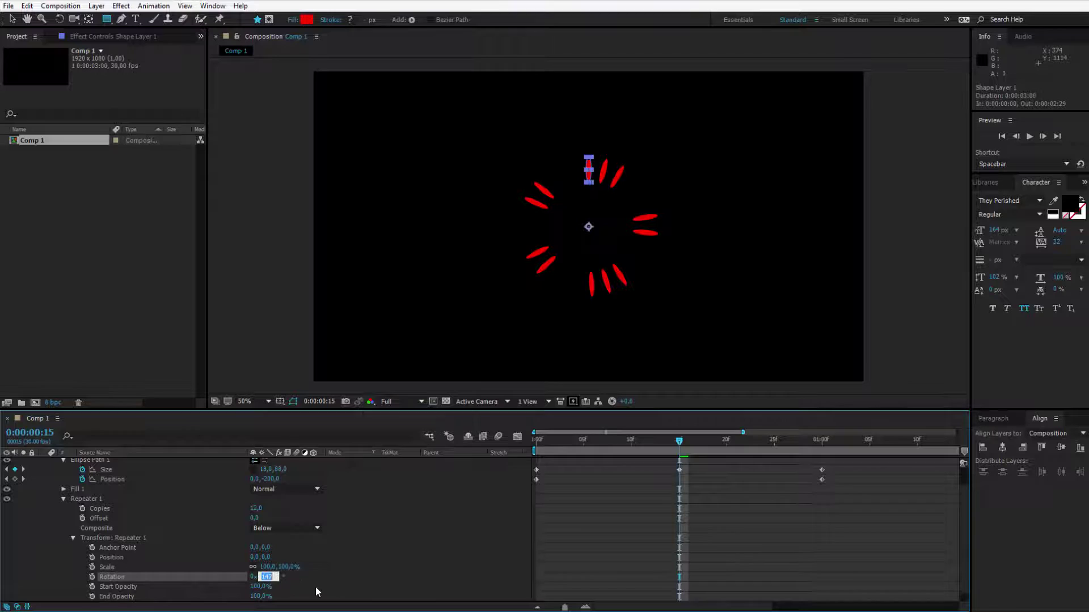
pyautogui.write('0')
pyautogui.press('Return')
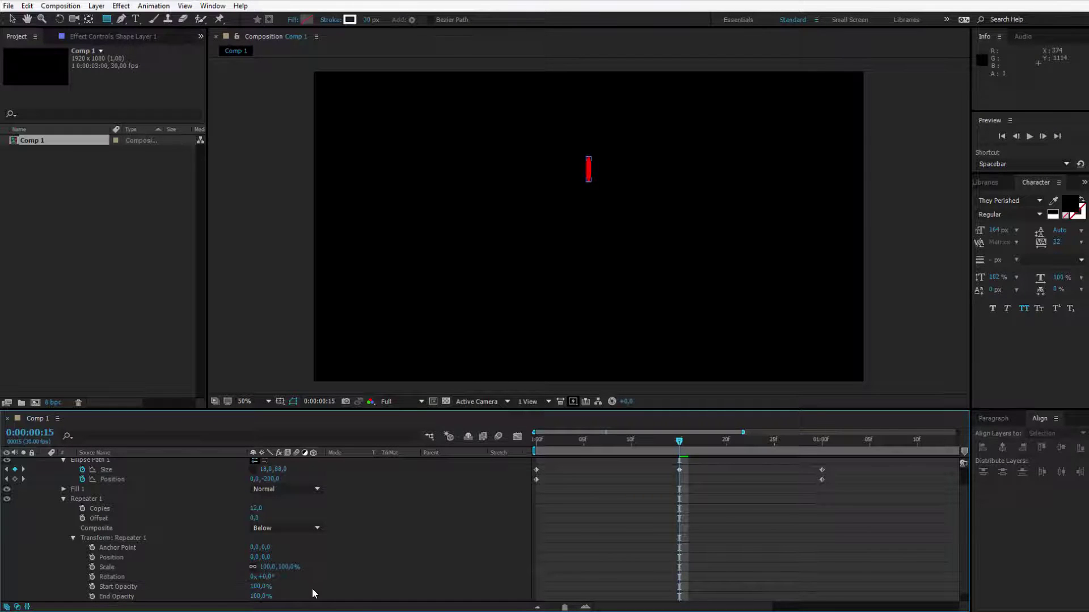
# - Drive the Repeater Rotation with the expression 360/content("Repeater 1").copies
pyautogui.keyDown('alt'); pyautogui.click(92, 577); pyautogui.keyUp('alt')
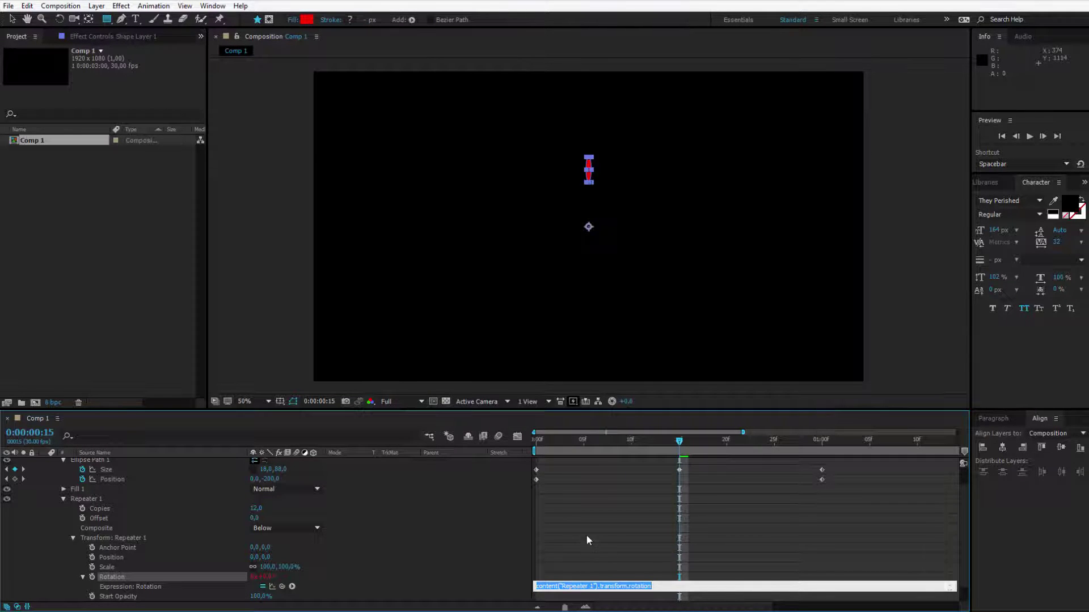
pyautogui.write('360')
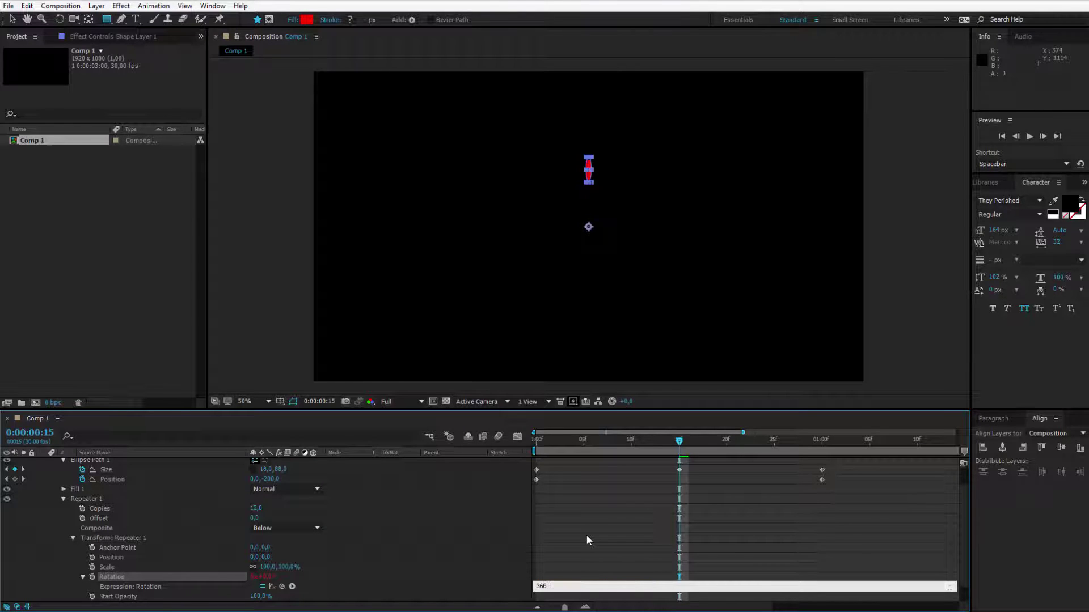
pyautogui.write('/')
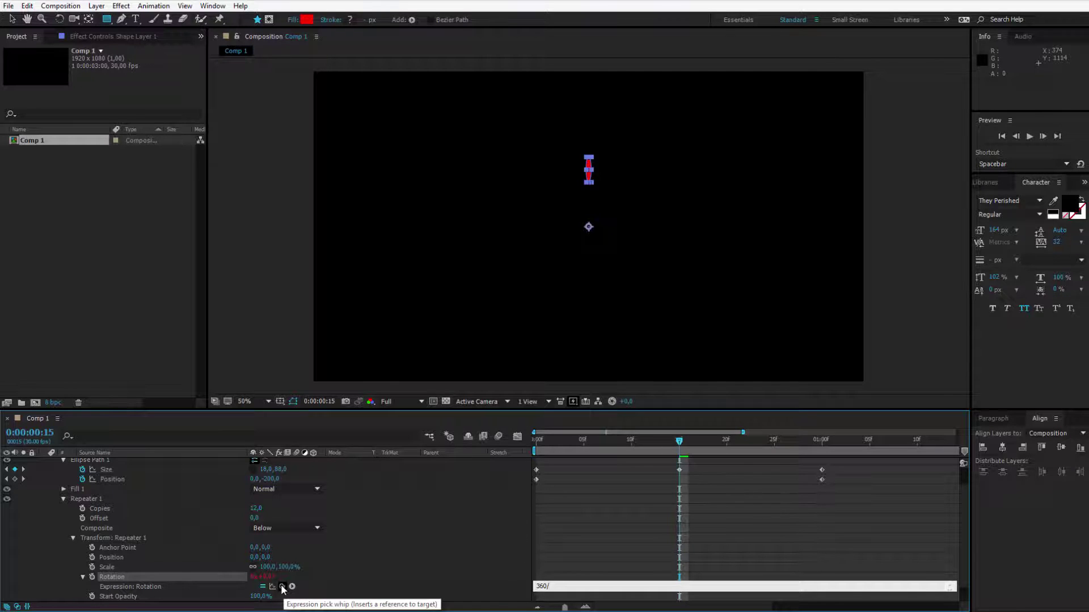
pyautogui.moveTo(283, 586); pyautogui.dragTo(174, 566)
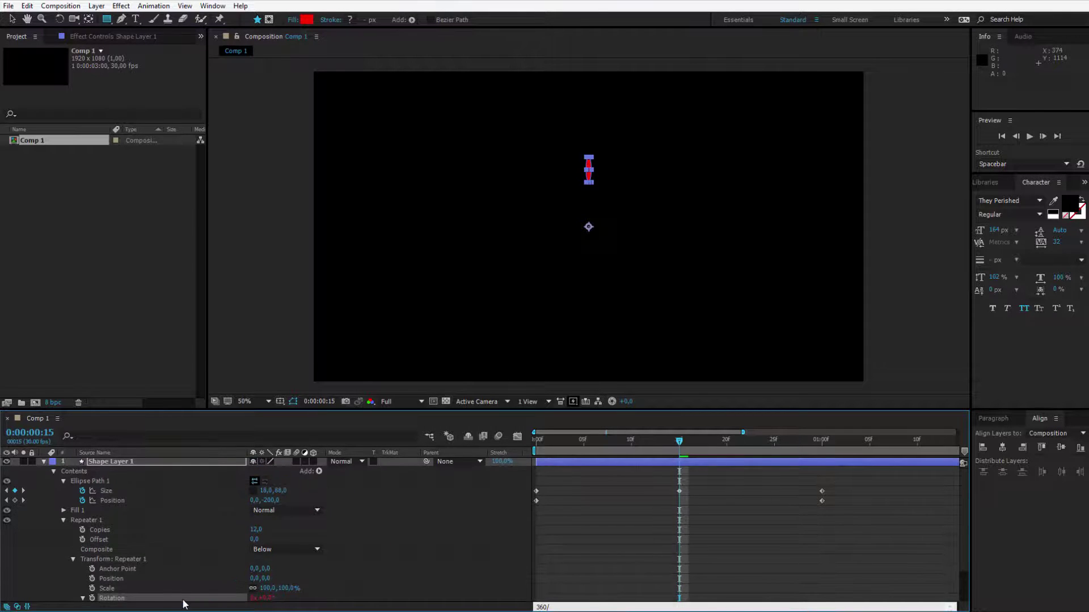
pyautogui.scroll(-1, 182, 605)
pyautogui.moveTo(282, 567); pyautogui.dragTo(165, 490)
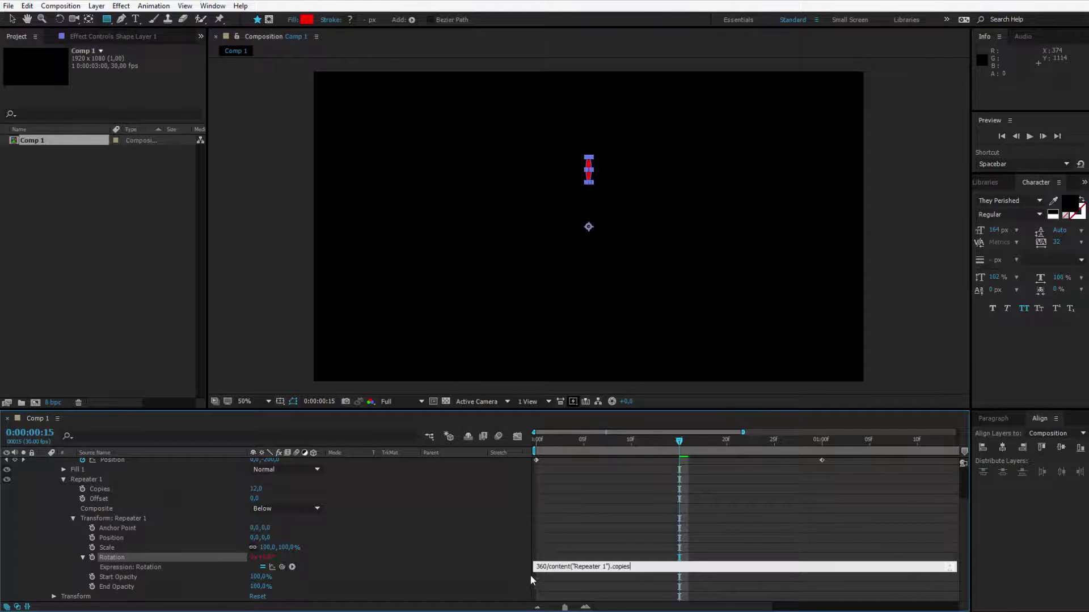
pyautogui.click(571, 525)
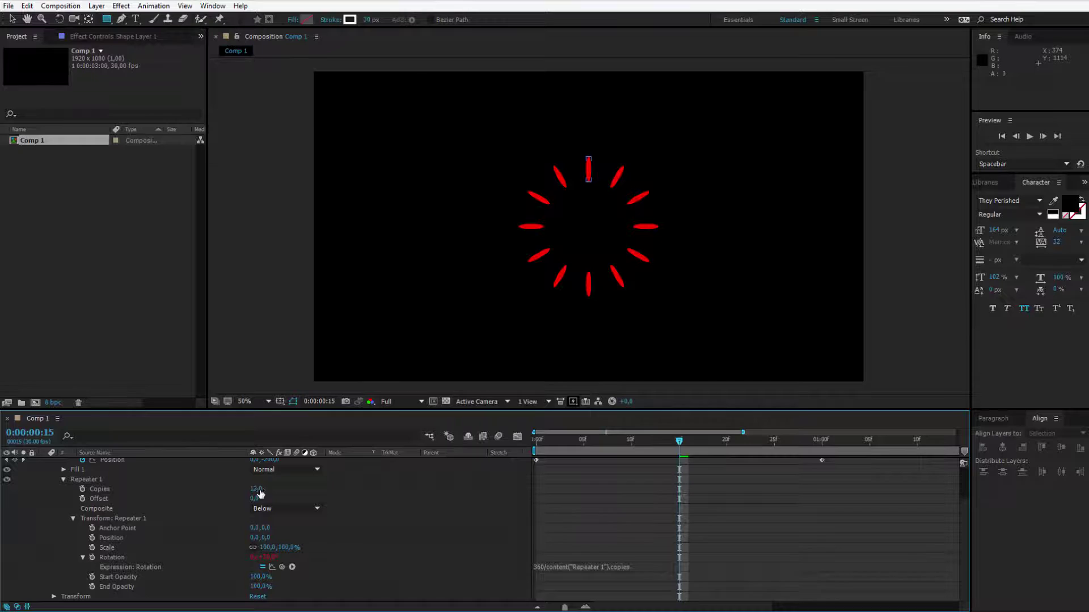
# - Set Repeater Copies to 8, keyframe it, and select Shape Layer 1
pyautogui.moveTo(261, 494); pyautogui.dragTo(319, 465)
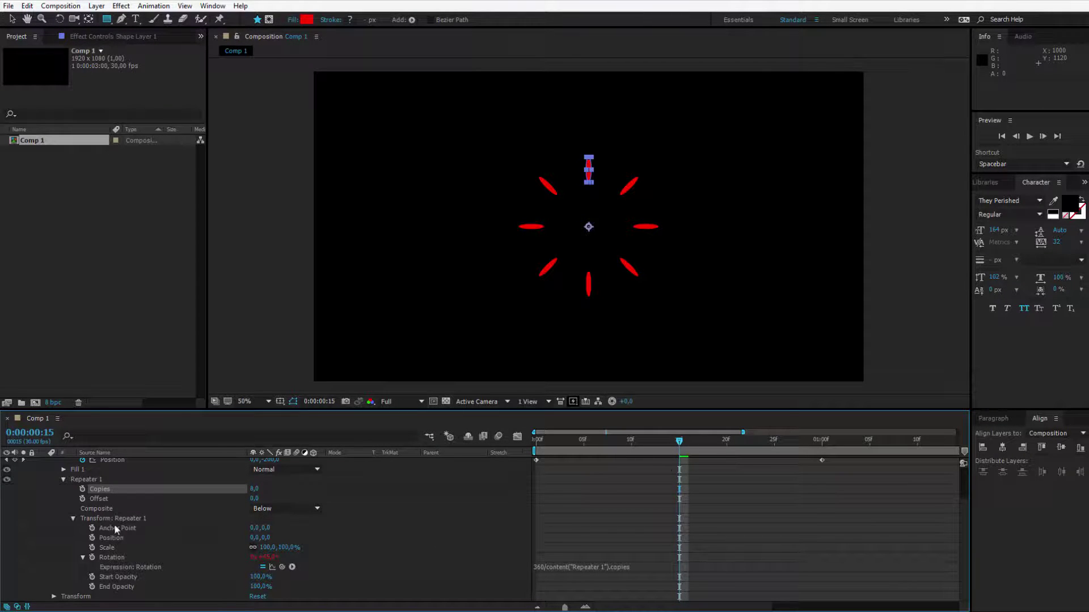
pyautogui.click(81, 490)
pyautogui.click(434, 515)
pyautogui.scroll(2, 440, 520)
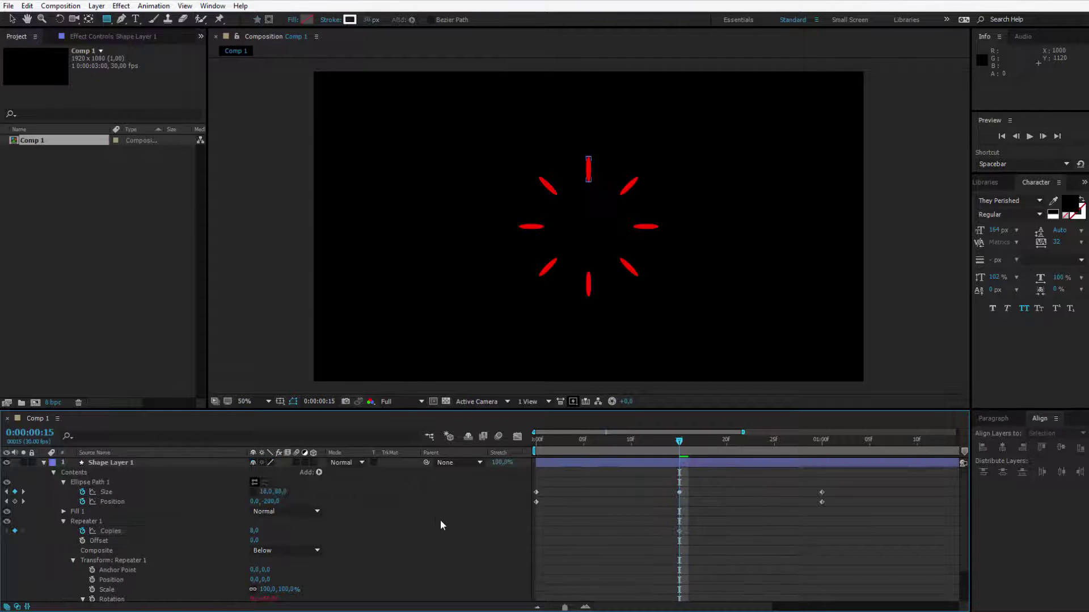
pyautogui.click(115, 464)
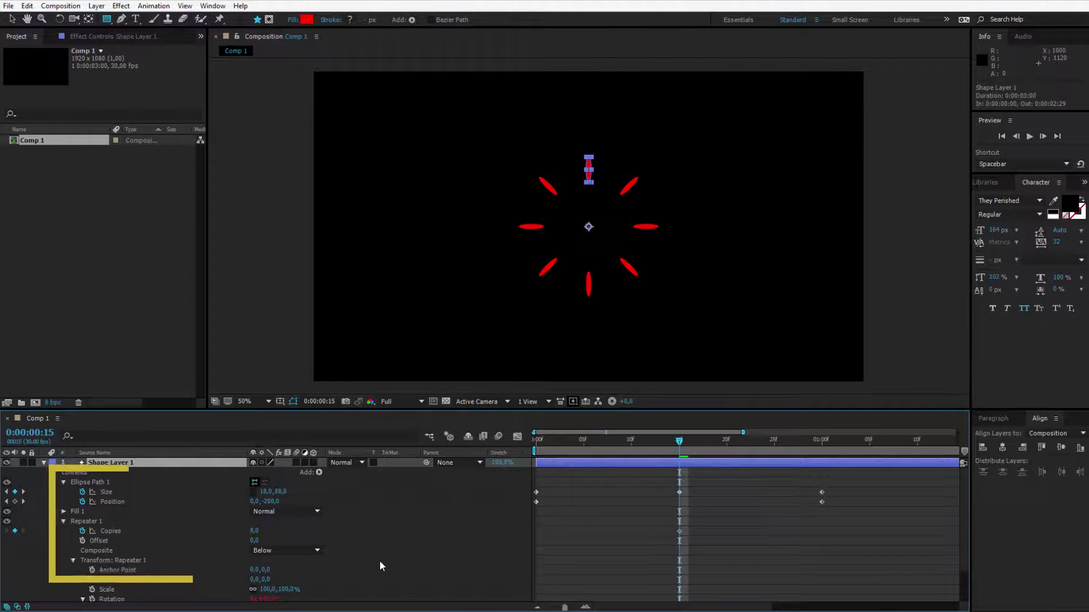
# - Show only keyframed properties with U and preview the burst from the start
pyautogui.press('u')
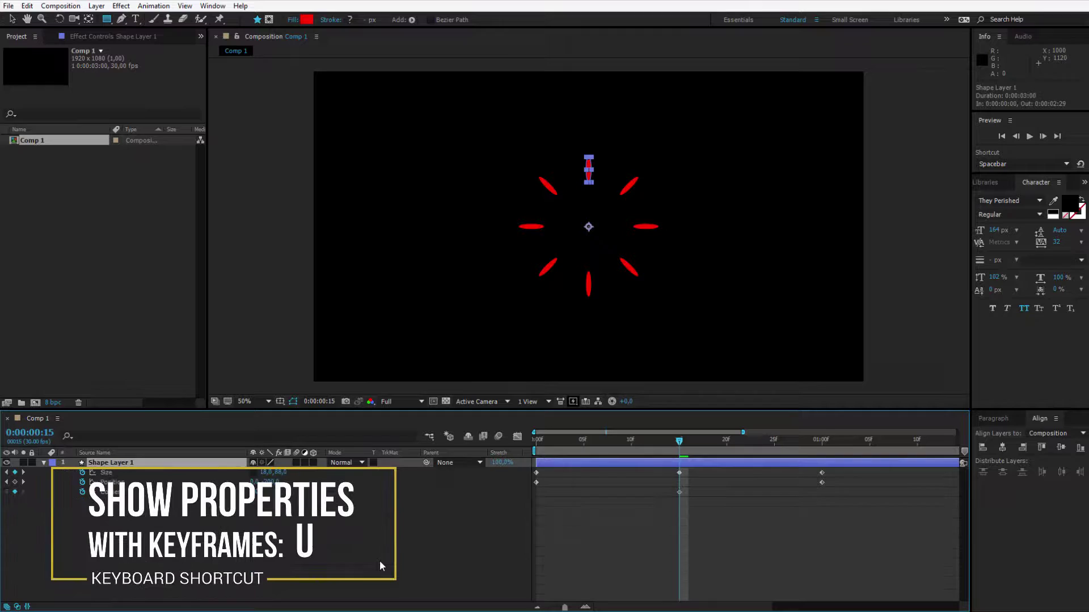
pyautogui.click(653, 567)
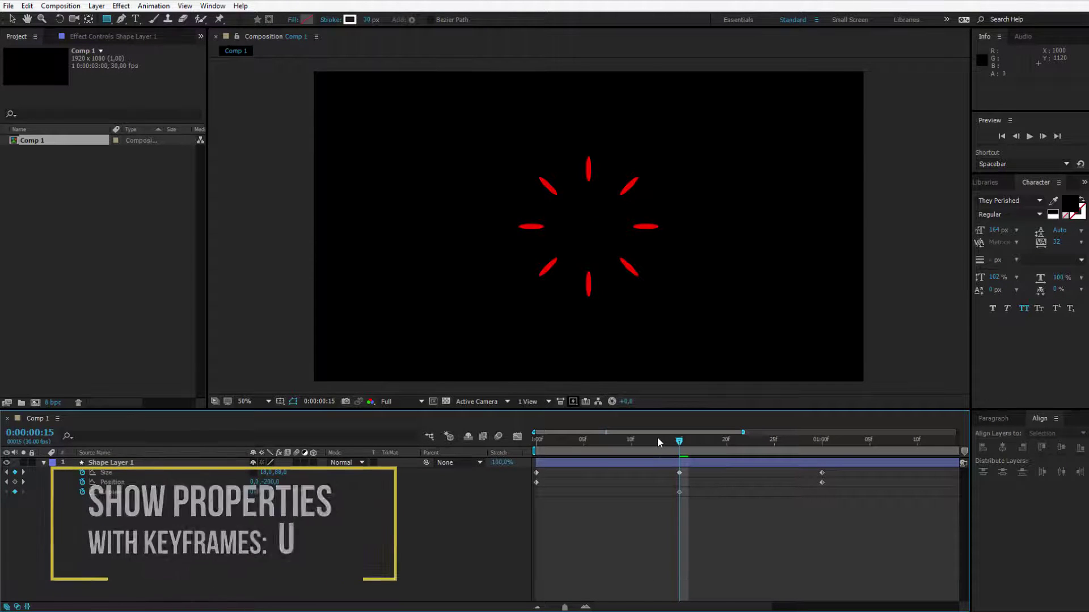
pyautogui.moveTo(658, 437)
pyautogui.mouseDown()
pyautogui.moveTo(555, 440)
pyautogui.moveTo(669, 439)
pyautogui.mouseUp()
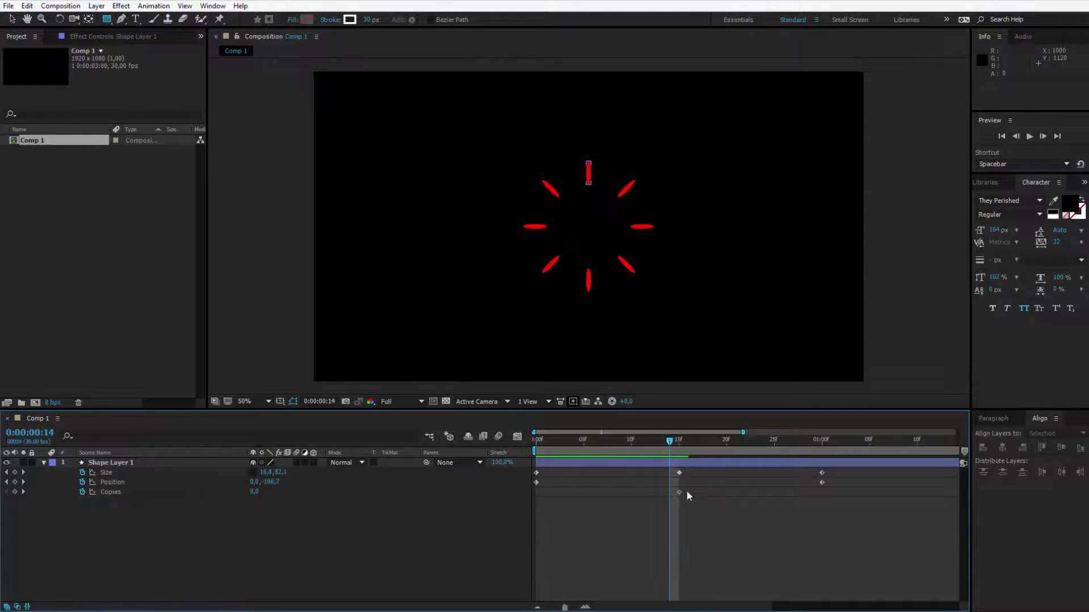
pyautogui.press('Home')
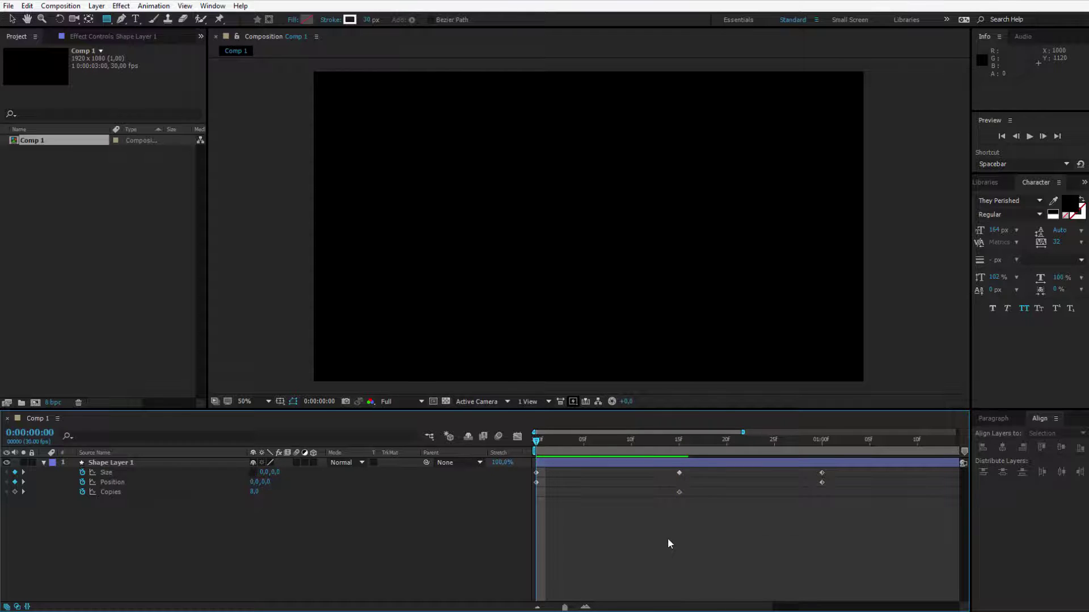
pyautogui.press('space')
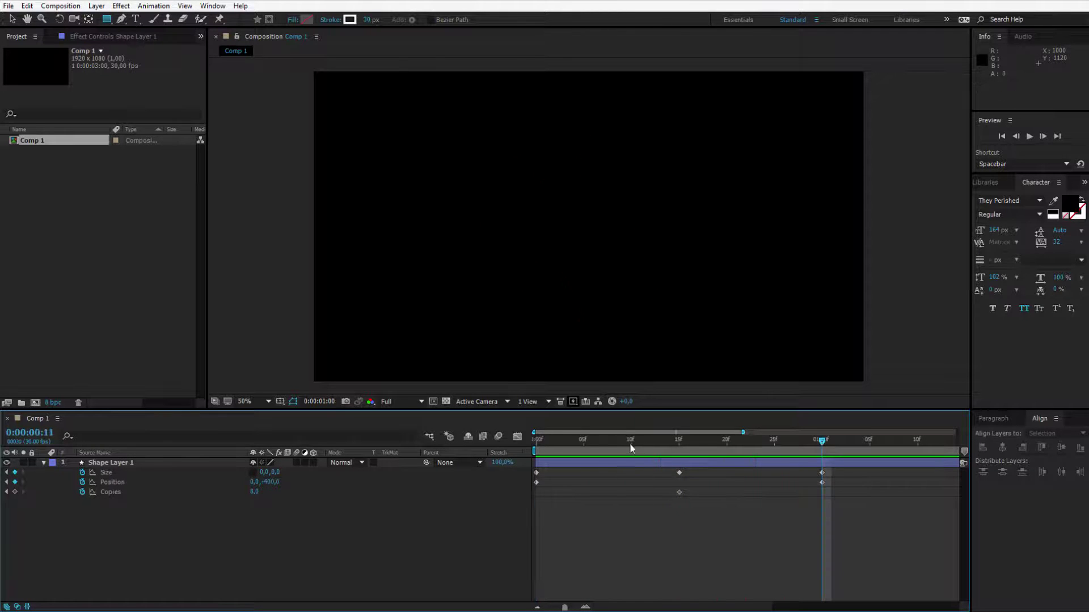
pyautogui.press('space')
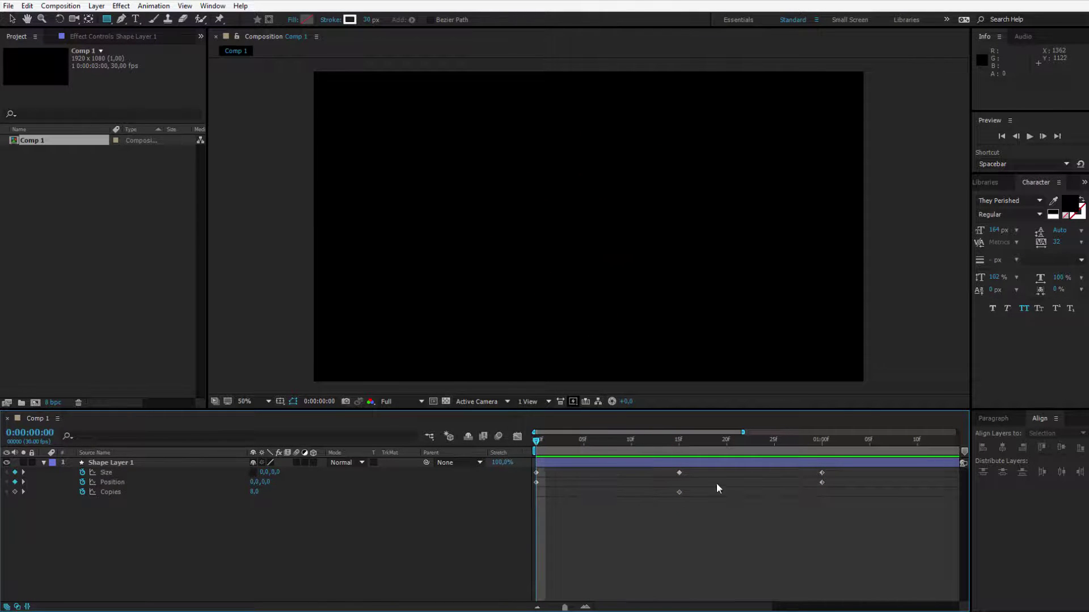
pyautogui.press('space')
pyautogui.press('space')
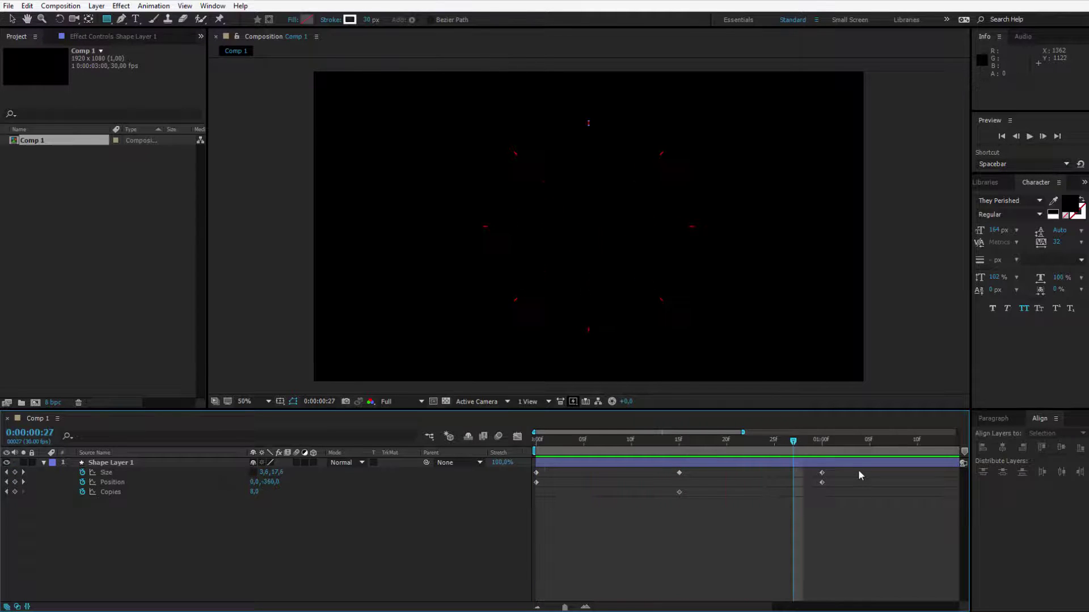
# - Apply Easy Ease to all three Size keyframes
pyautogui.moveTo(858, 469); pyautogui.dragTo(522, 475)
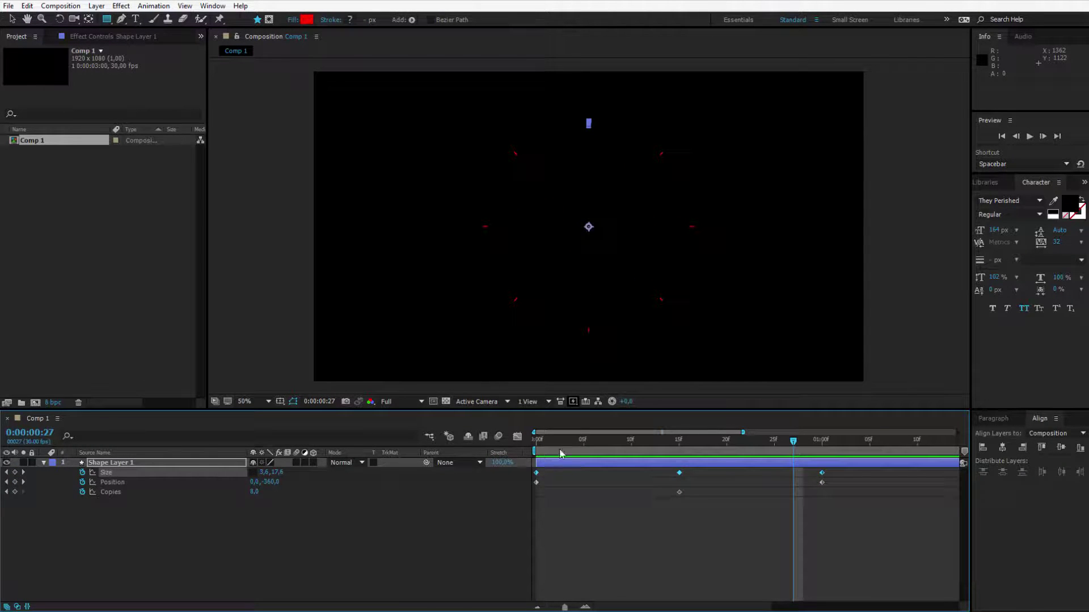
pyautogui.rightClick(536, 473)
pyautogui.moveTo(601, 609)
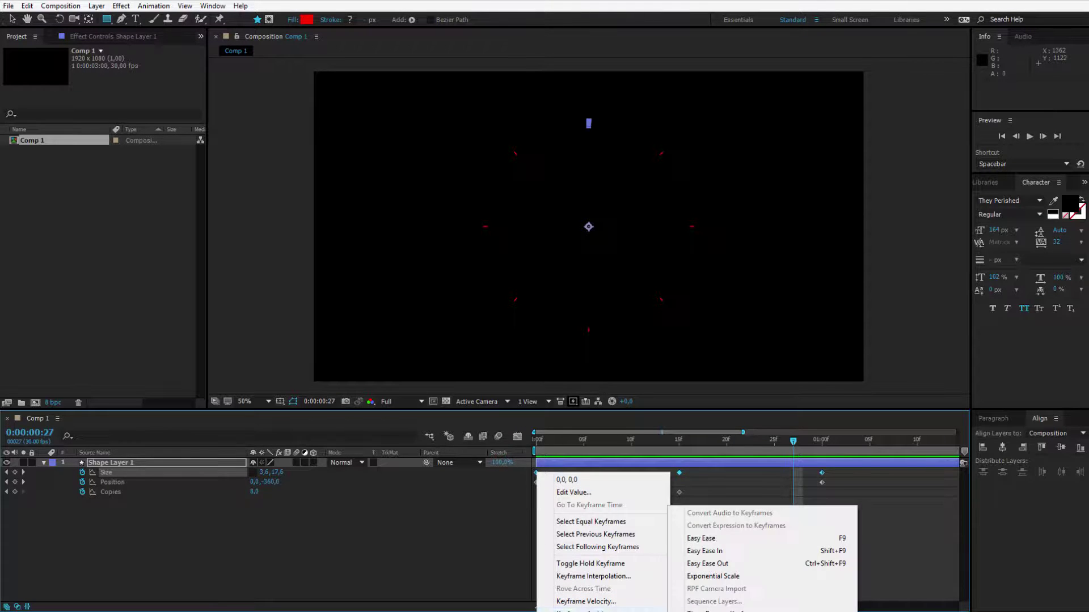
pyautogui.click(731, 539)
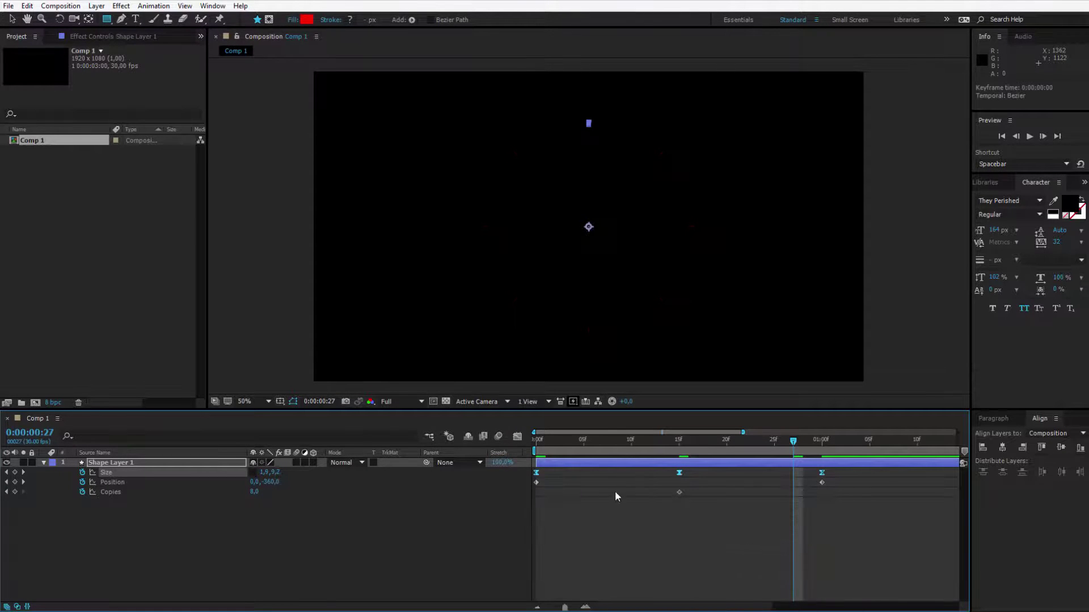
# - In the Graph Editor, stretch the Size influence handles to deepen the 15f speed dip
pyautogui.click(517, 437)
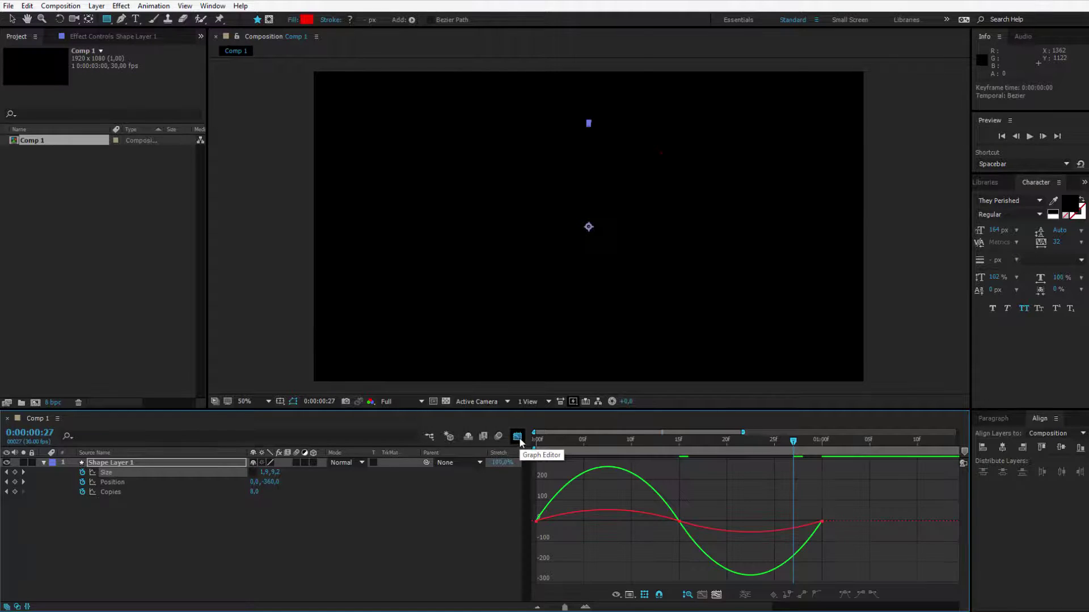
pyautogui.moveTo(864, 505); pyautogui.dragTo(629, 505)
pyautogui.click(692, 542)
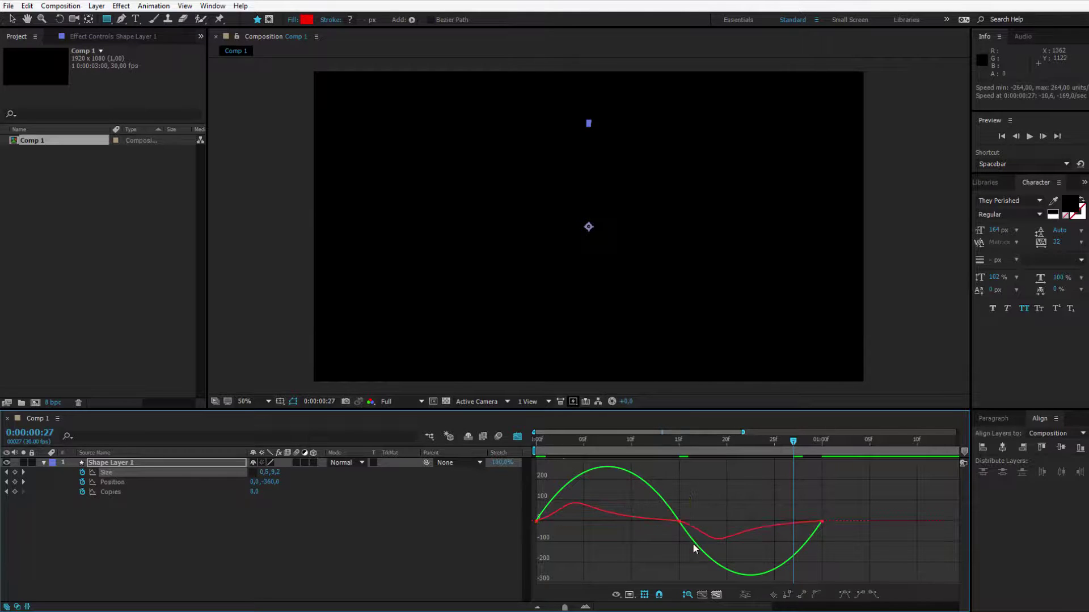
pyautogui.click(680, 521)
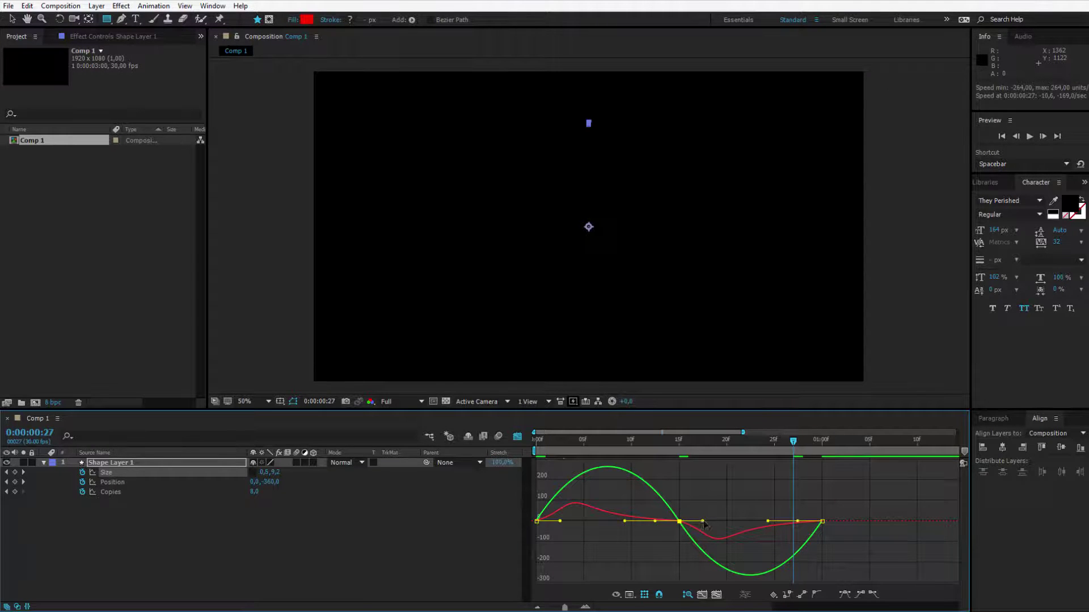
pyautogui.moveTo(703, 522); pyautogui.dragTo(748, 522)
pyautogui.moveTo(536, 521); pyautogui.dragTo(572, 512)
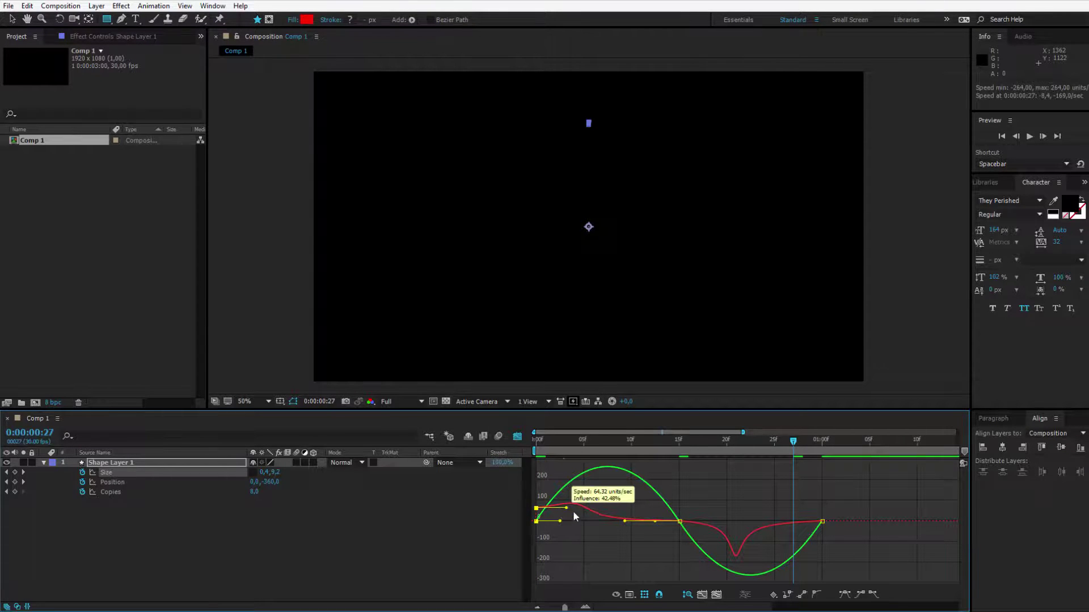
pyautogui.press('Home')
pyautogui.press('space')
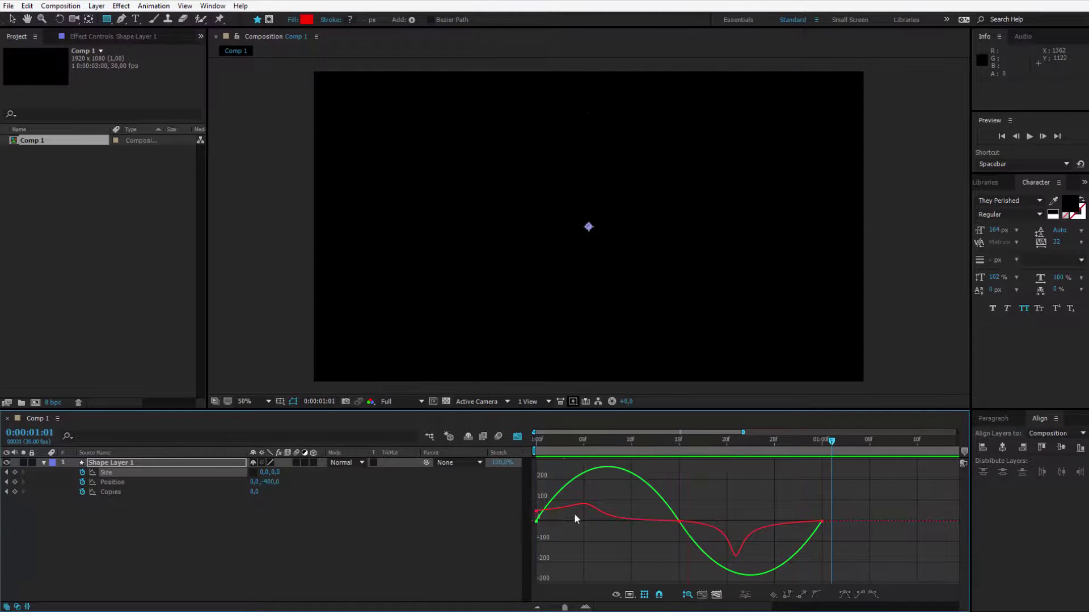
# - Fine-tune the speed handles at the 0f and 15f Size keyframes and preview
pyautogui.click(574, 509)
pyautogui.moveTo(536, 516); pyautogui.dragTo(581, 518)
pyautogui.moveTo(679, 531)
pyautogui.mouseDown()
pyautogui.moveTo(679, 507)
pyautogui.moveTo(679, 525)
pyautogui.mouseUp()
pyautogui.moveTo(537, 514); pyautogui.dragTo(539, 521)
pyautogui.moveTo(551, 443); pyautogui.dragTo(631, 441)
pyautogui.press('space')
pyautogui.press('space')
pyautogui.press('space')
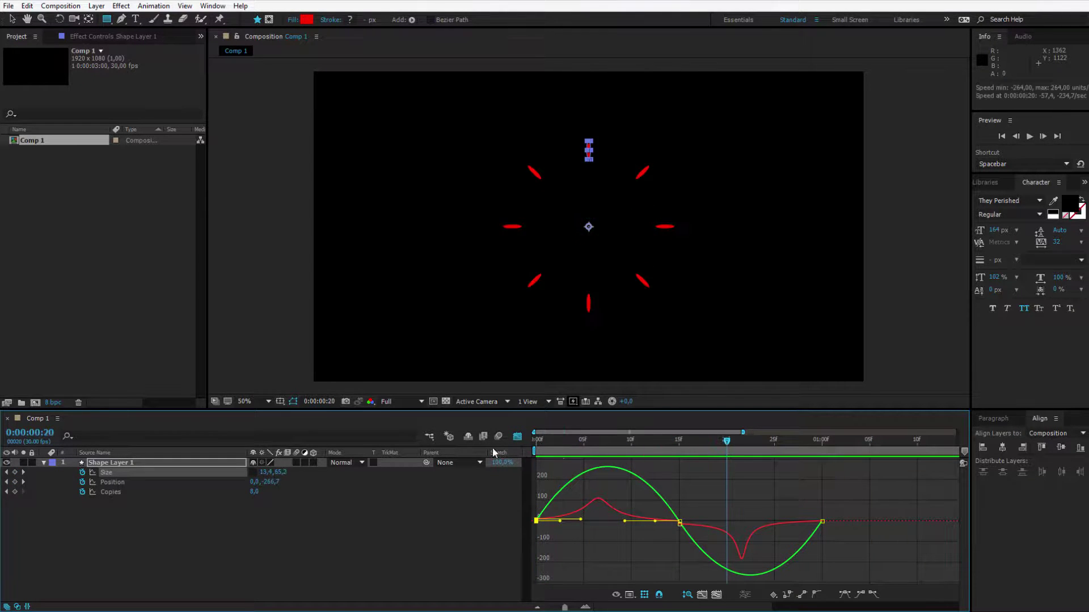
# - Move the middle keyframes earlier to 10f and the final keyframes from 25f to 20f
pyautogui.click(518, 437)
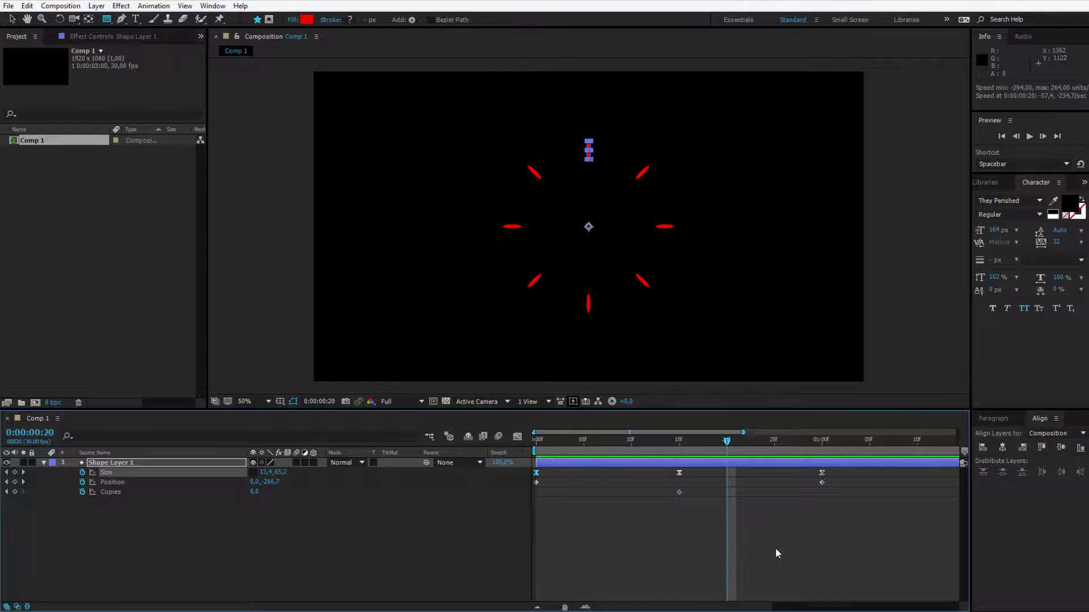
pyautogui.moveTo(858, 535); pyautogui.dragTo(631, 474)
pyautogui.click(697, 497)
pyautogui.click(679, 441)
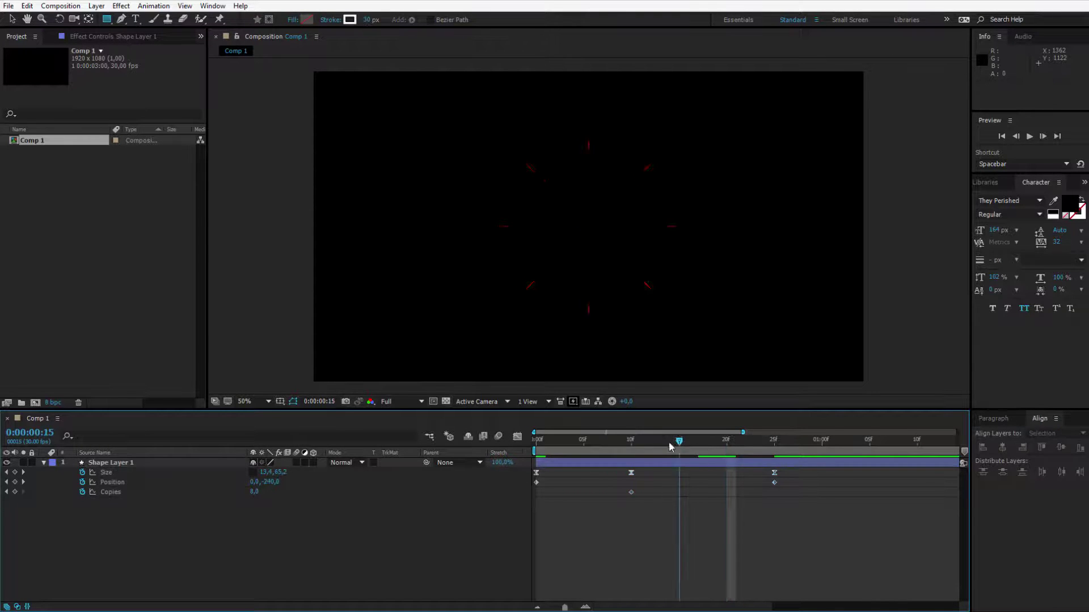
pyautogui.moveTo(788, 510); pyautogui.dragTo(729, 475)
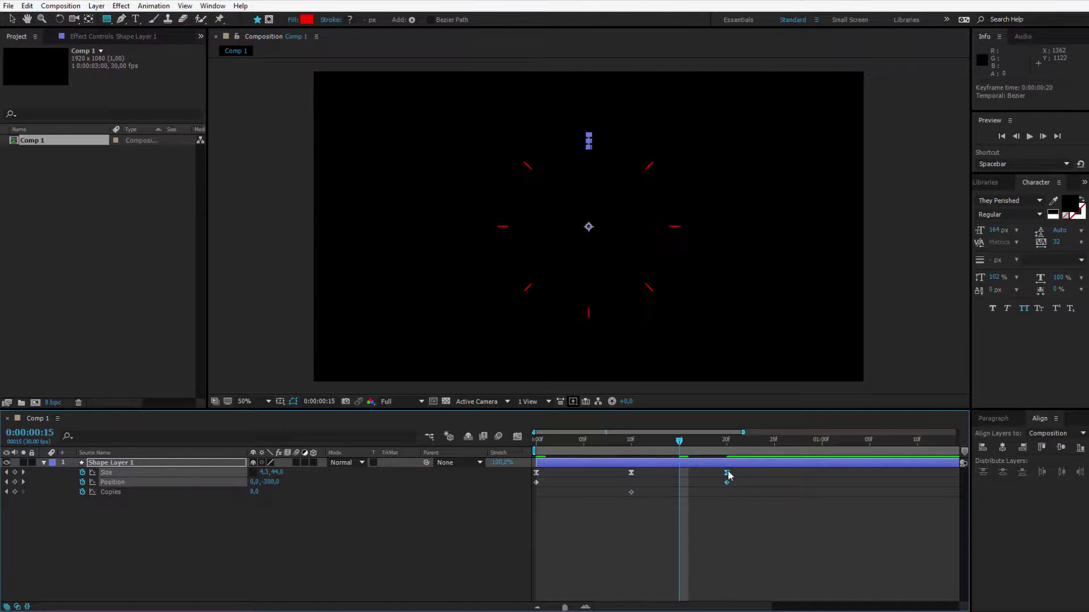
# - Preview the faster burst, then widen the ellipses' Size at the 10f keyframe
pyautogui.press('space')
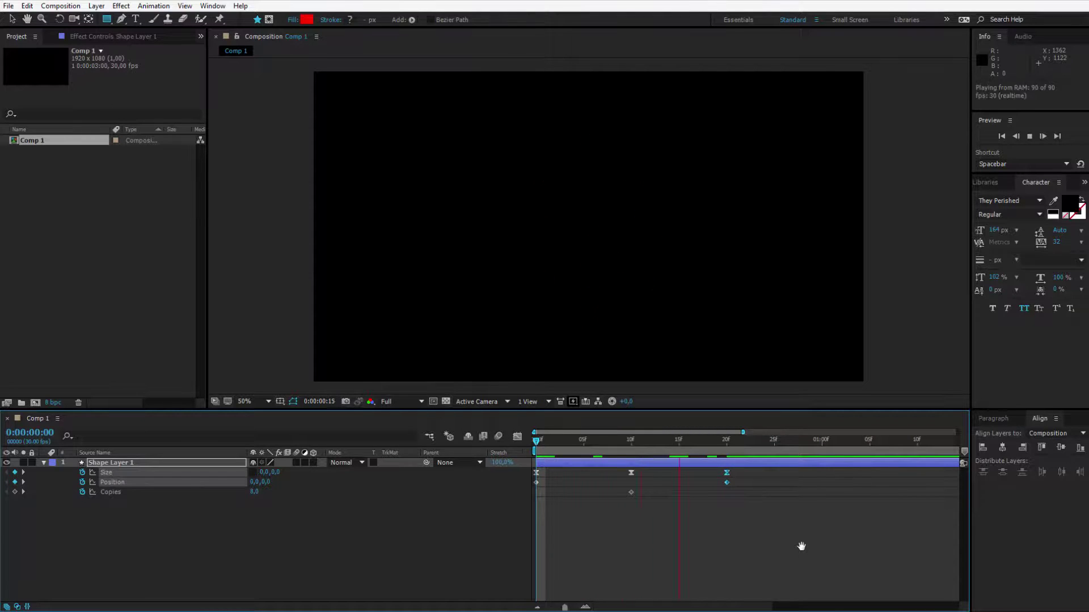
pyautogui.moveTo(641, 441); pyautogui.dragTo(634, 488)
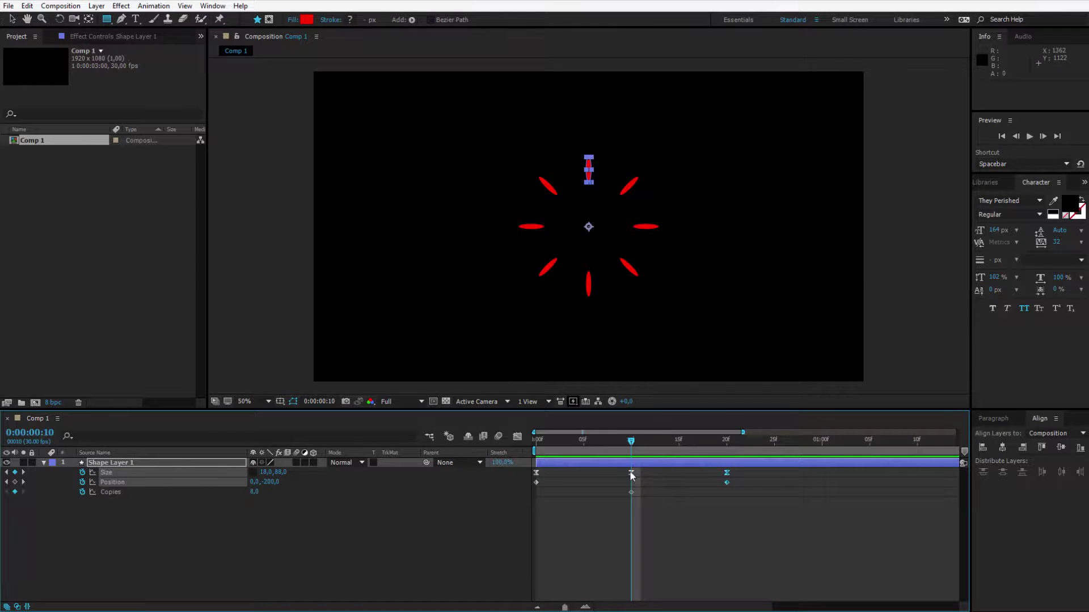
pyautogui.click(631, 474)
pyautogui.moveTo(317, 476); pyautogui.dragTo(404, 499)
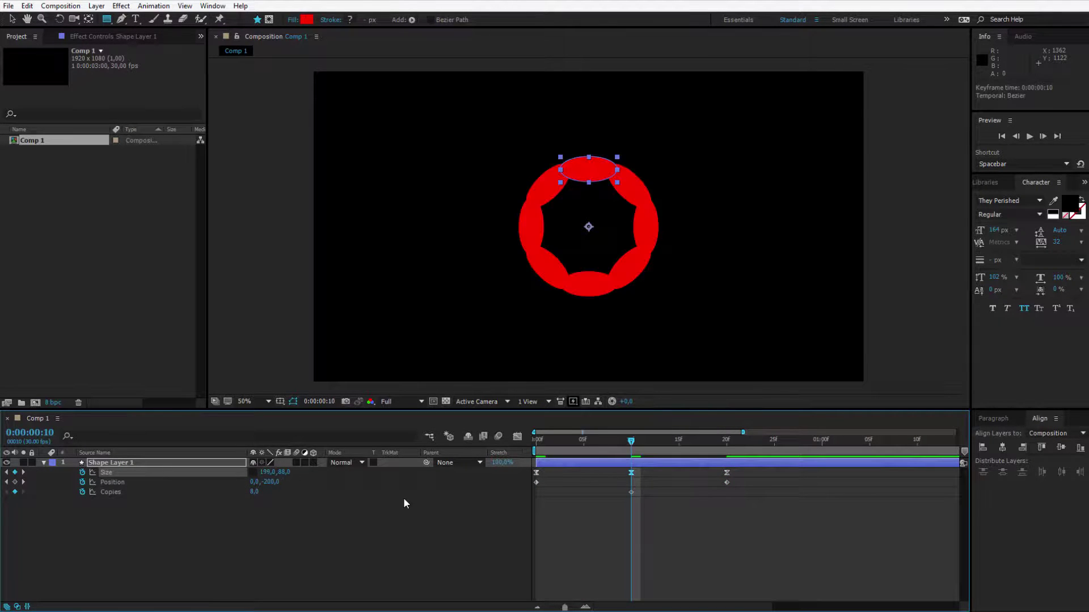
# - Undo the Size change, duplicate Shape Layer 1 and start the copy four frames later
pyautogui.hotkey('ctrl', 'z')
pyautogui.click(146, 462)
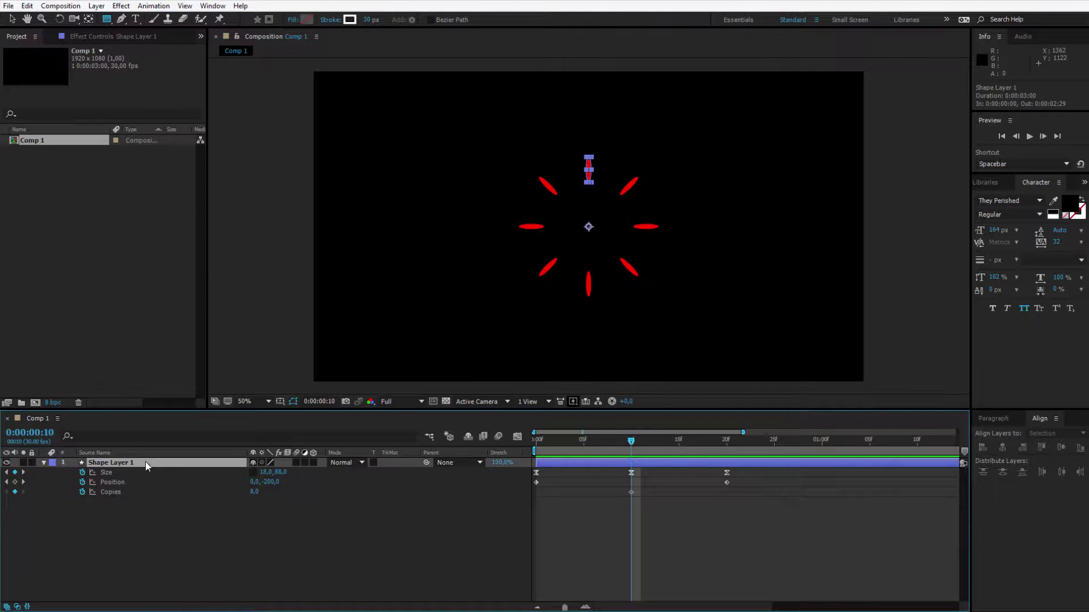
pyautogui.hotkey('ctrl', 'd')
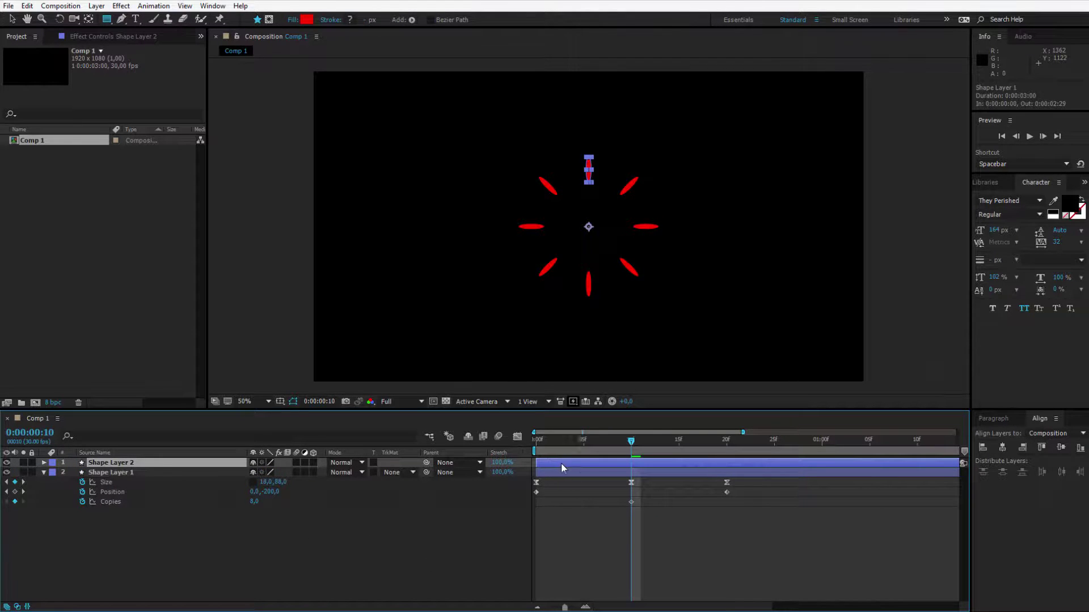
pyautogui.moveTo(562, 467); pyautogui.dragTo(590, 468)
# - Widen Shape Layer 2's petals at its 14f Size keyframe to 67×79
pyautogui.press('u')
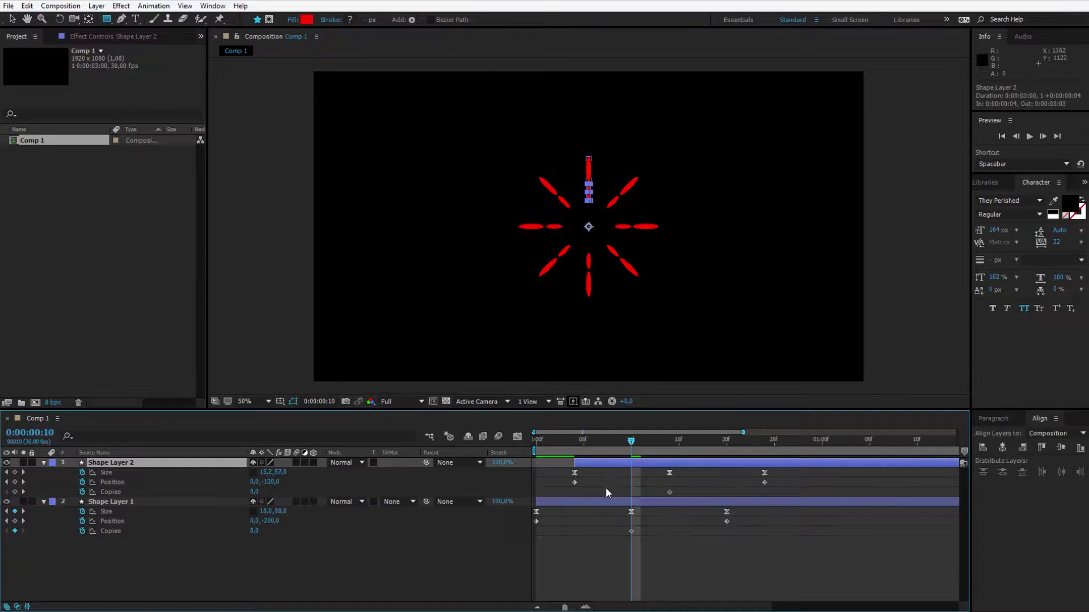
pyautogui.click(668, 446)
pyautogui.click(670, 472)
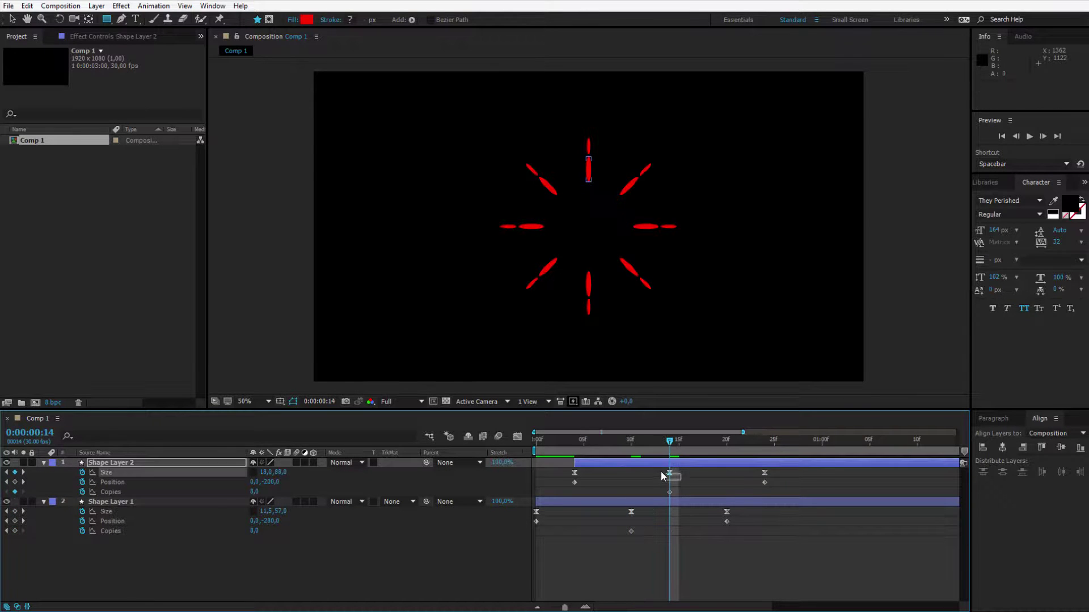
pyautogui.click(406, 491)
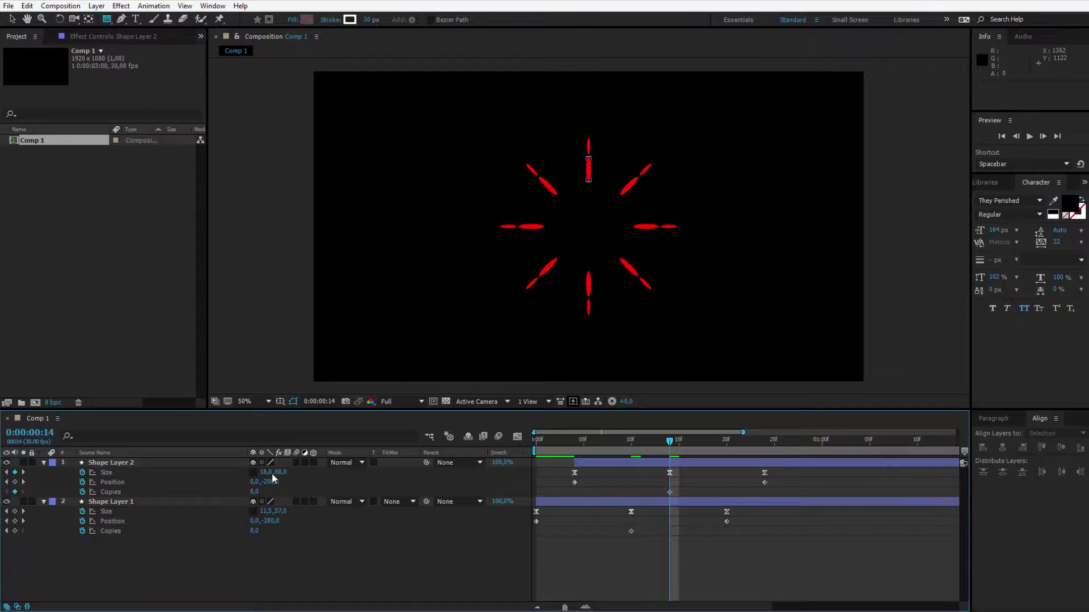
pyautogui.moveTo(268, 472)
pyautogui.mouseDown()
pyautogui.moveTo(294, 472)
pyautogui.moveTo(258, 469)
pyautogui.mouseUp()
# - Preview the two-layer animation from frame 0 with no layers selected
pyautogui.press('Home')
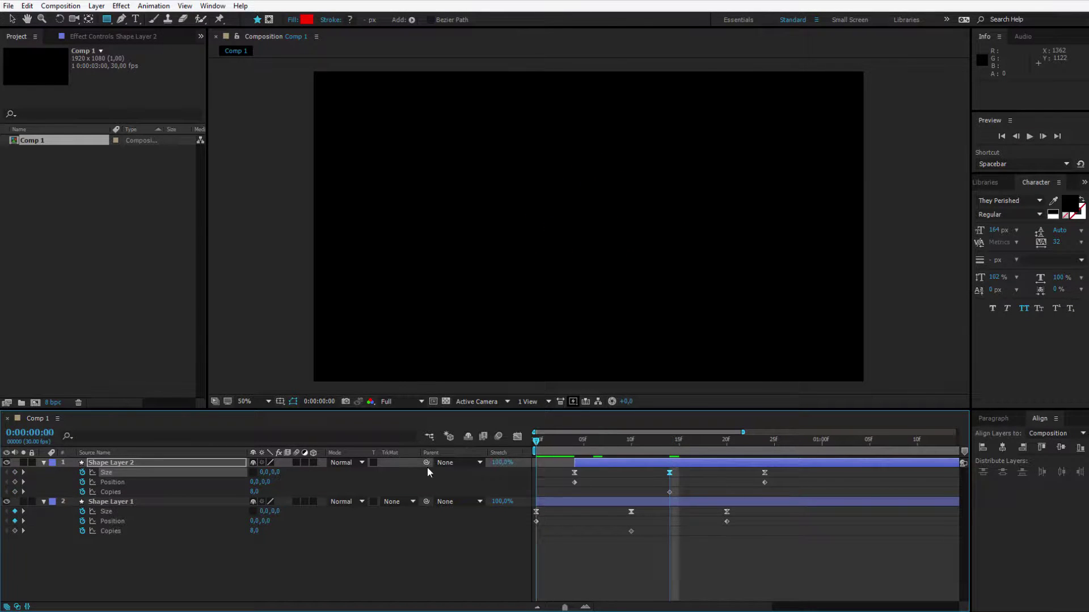
pyautogui.click(622, 569)
pyautogui.press('space')
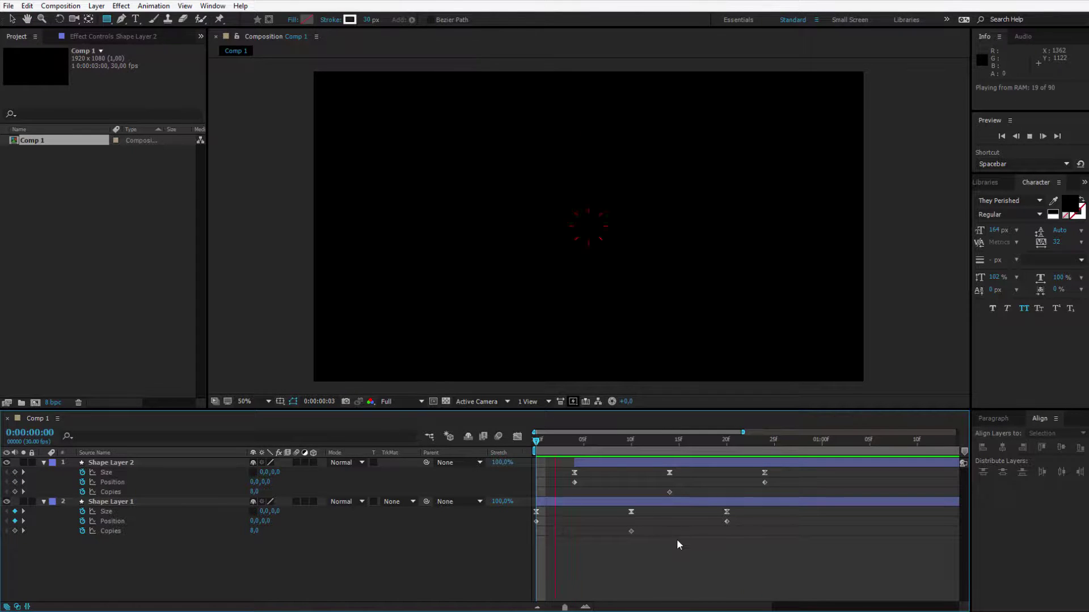
# - Duplicate Shape Layer 2 into Shape Layer 3 starting at 8f, zooming the timeline to 24 frames
pyautogui.click(614, 462)
pyautogui.hotkey('ctrl', 'd')
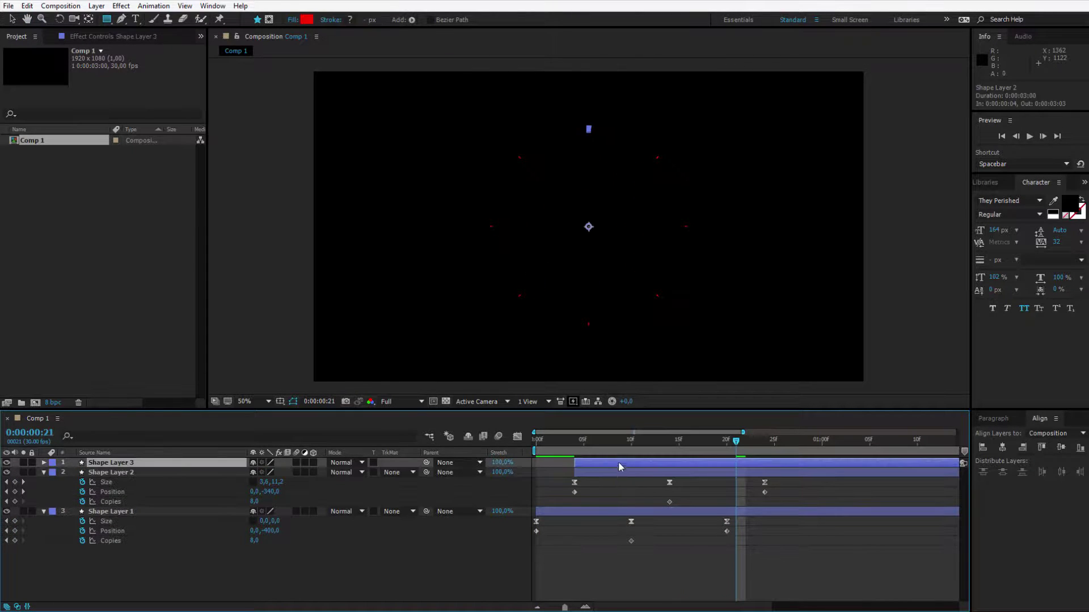
pyautogui.moveTo(618, 462); pyautogui.dragTo(646, 464)
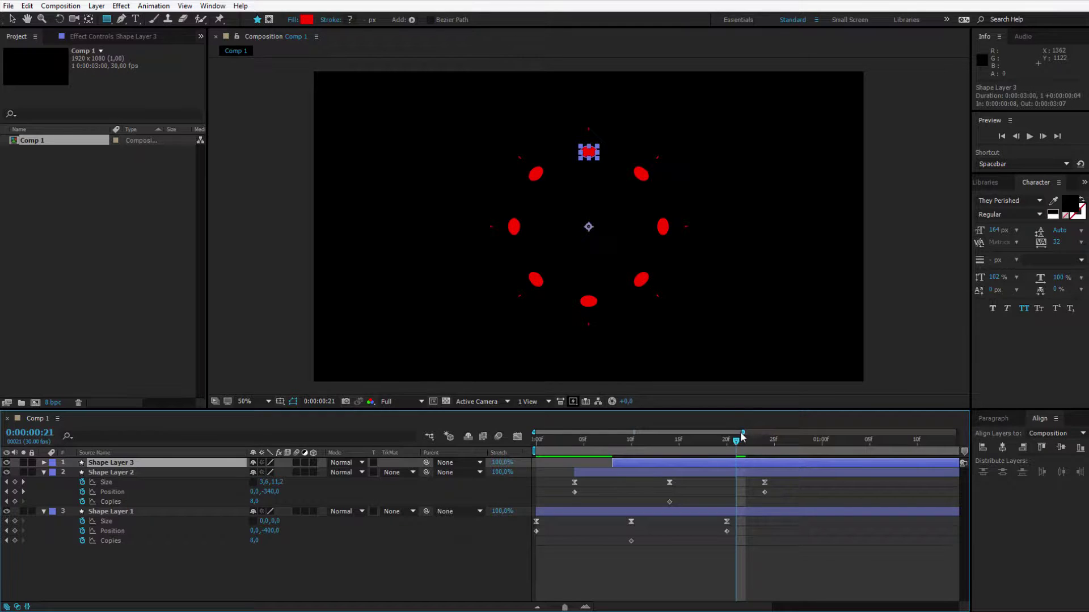
pyautogui.moveTo(742, 433); pyautogui.dragTo(650, 433)
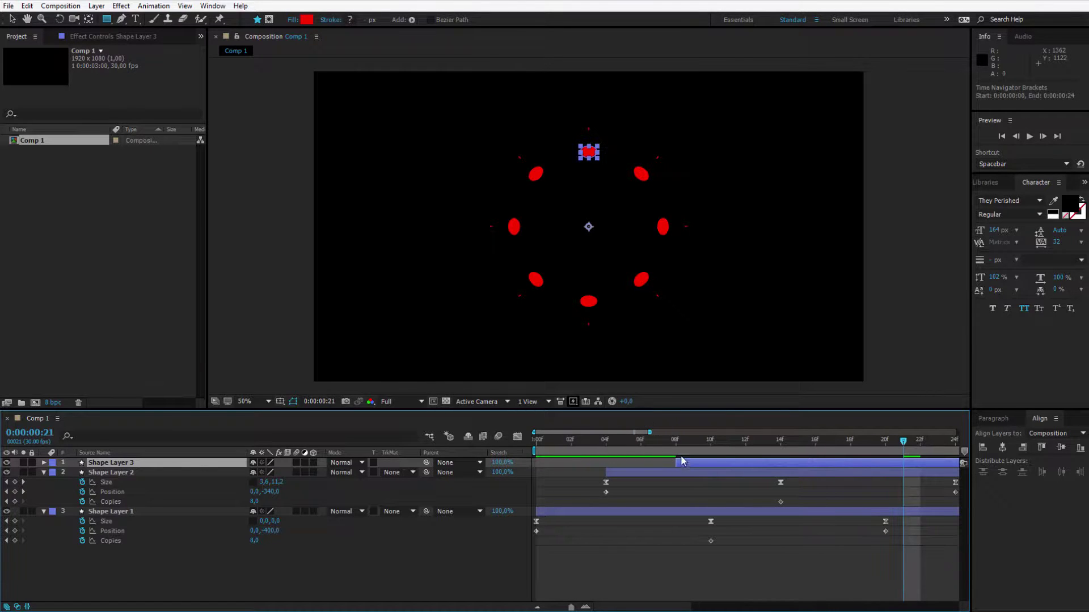
# - Duplicate again so Shape Layer 4 starts at 12f, then select Shape Layers 3 and 4
pyautogui.click(605, 440)
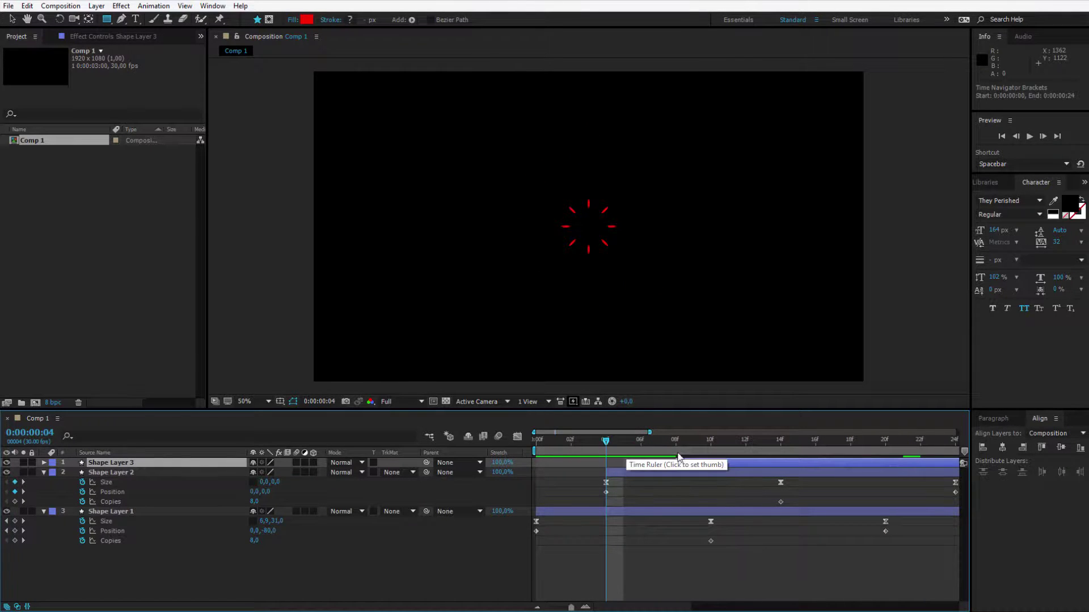
pyautogui.click(676, 442)
pyautogui.hotkey('ctrl', 'd')
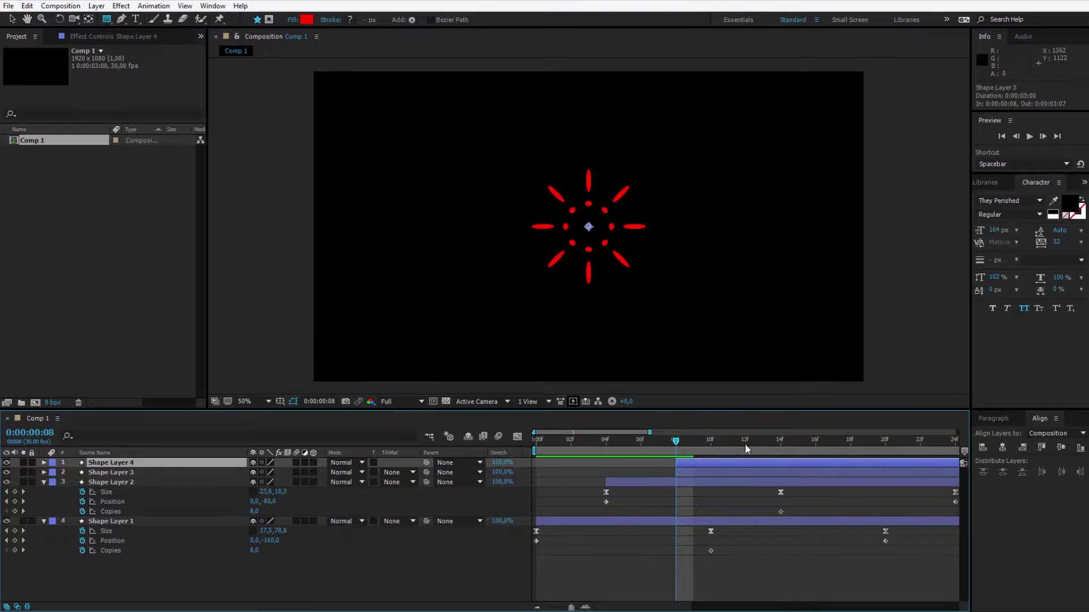
pyautogui.click(745, 448)
pyautogui.moveTo(743, 462); pyautogui.dragTo(787, 461)
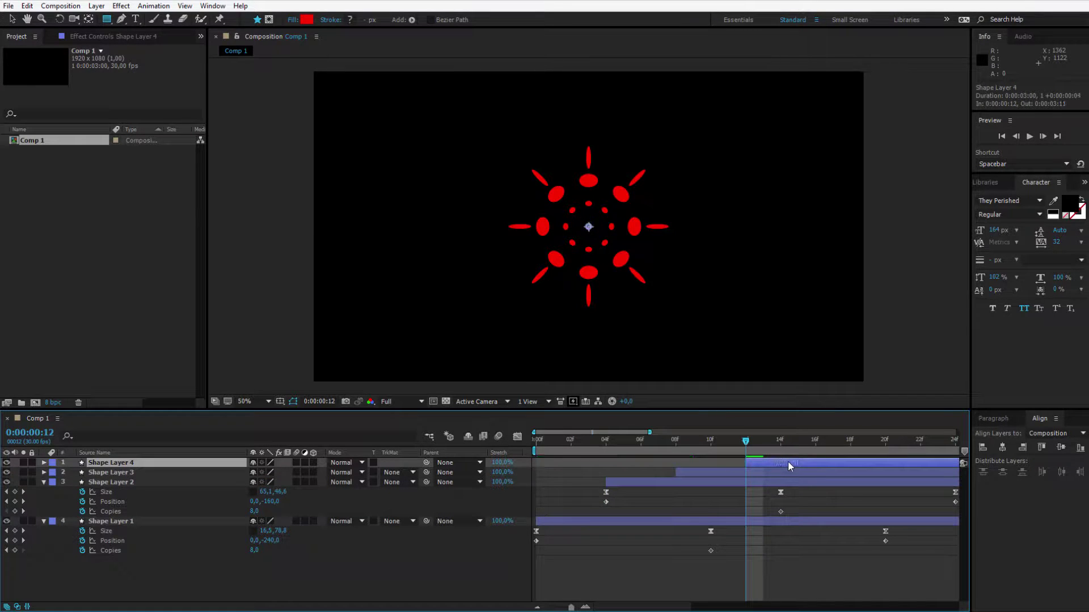
pyautogui.keyDown('shift'); pyautogui.click(785, 470); pyautogui.keyUp('shift')
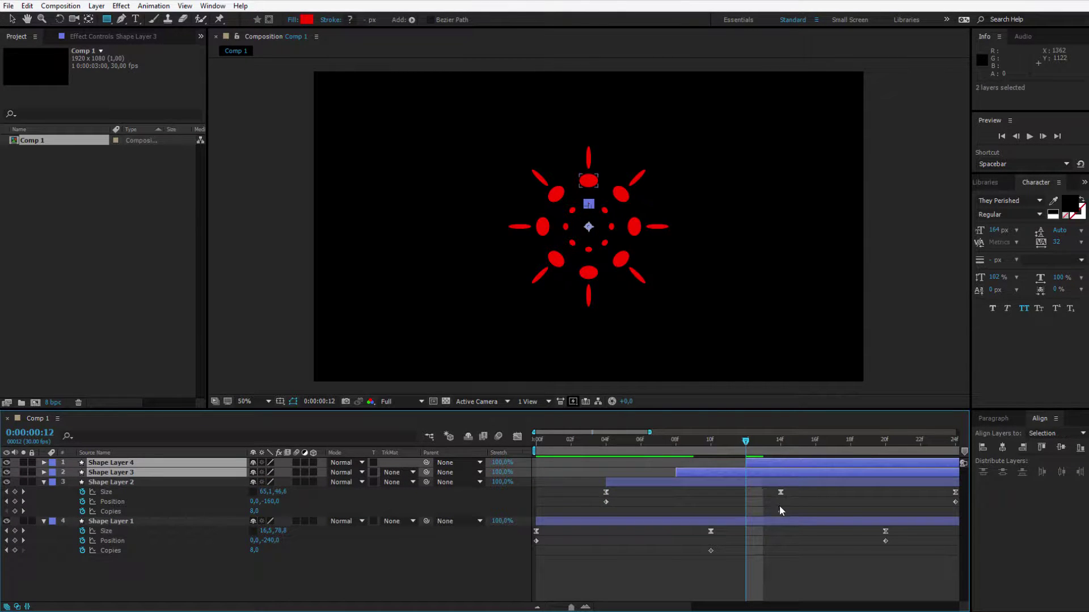
# - Stretch Shape Layer 3's Size at 18f into a wide 196×6 ring
pyautogui.press('u')
pyautogui.click(850, 511)
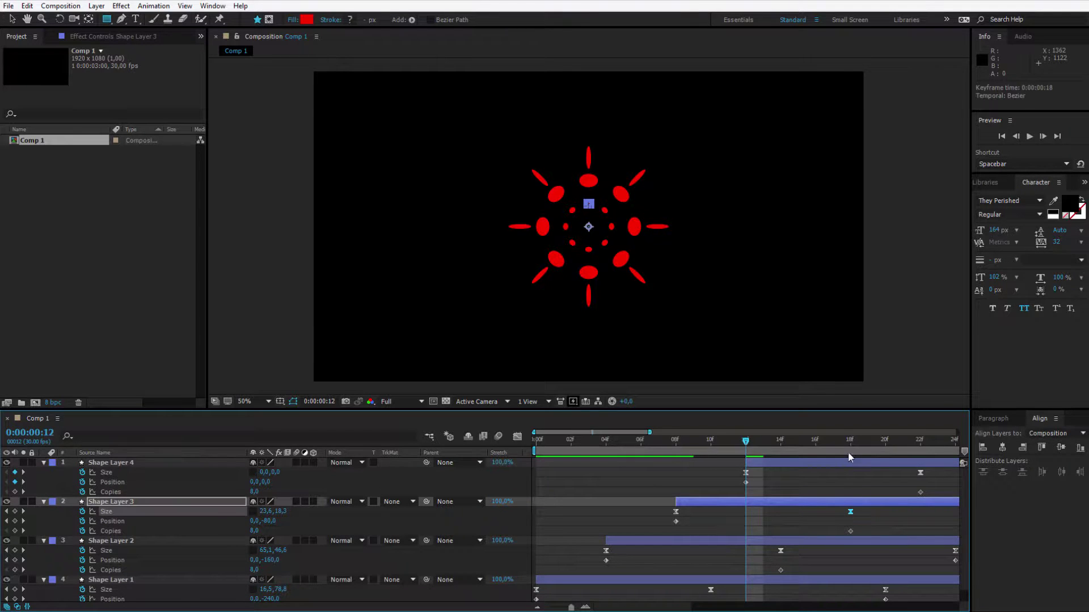
pyautogui.click(848, 442)
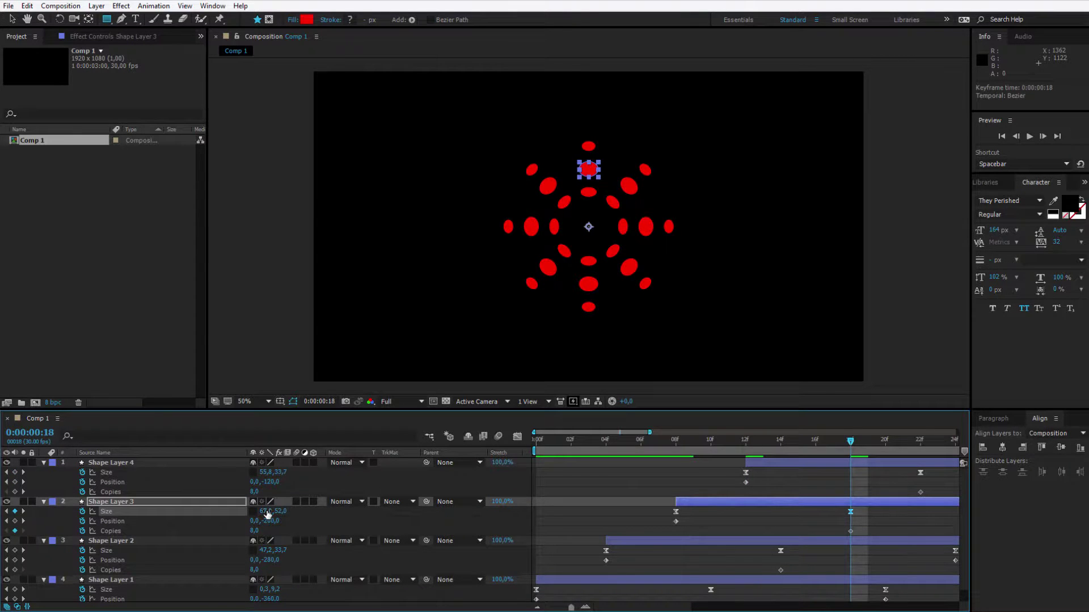
pyautogui.moveTo(267, 513); pyautogui.dragTo(172, 504)
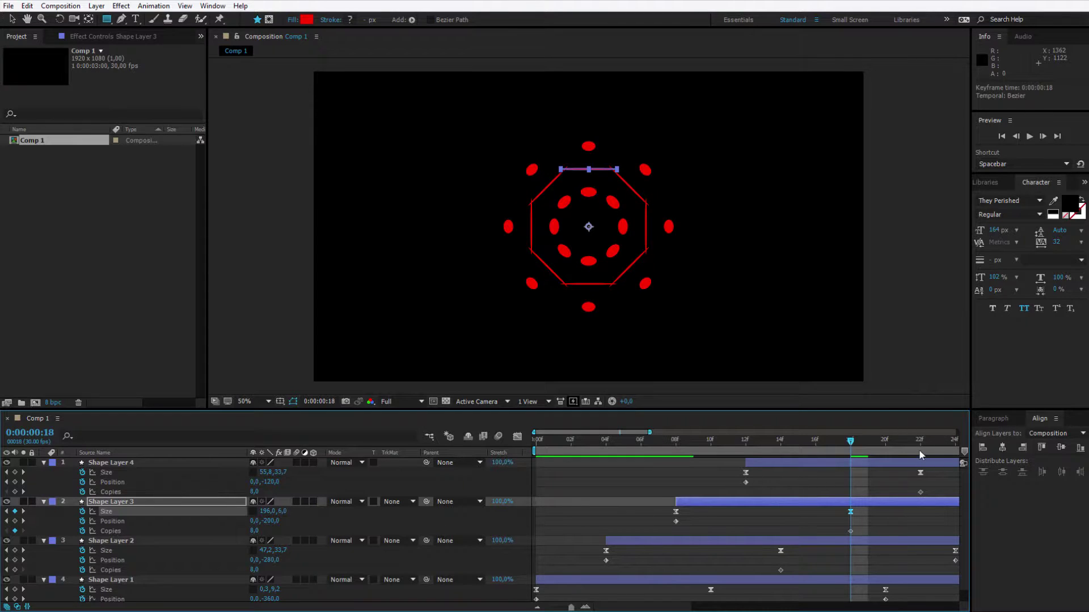
# - Widen Shape Layer 4's Size at 22f to about 110×28
pyautogui.click(919, 449)
pyautogui.click(294, 491)
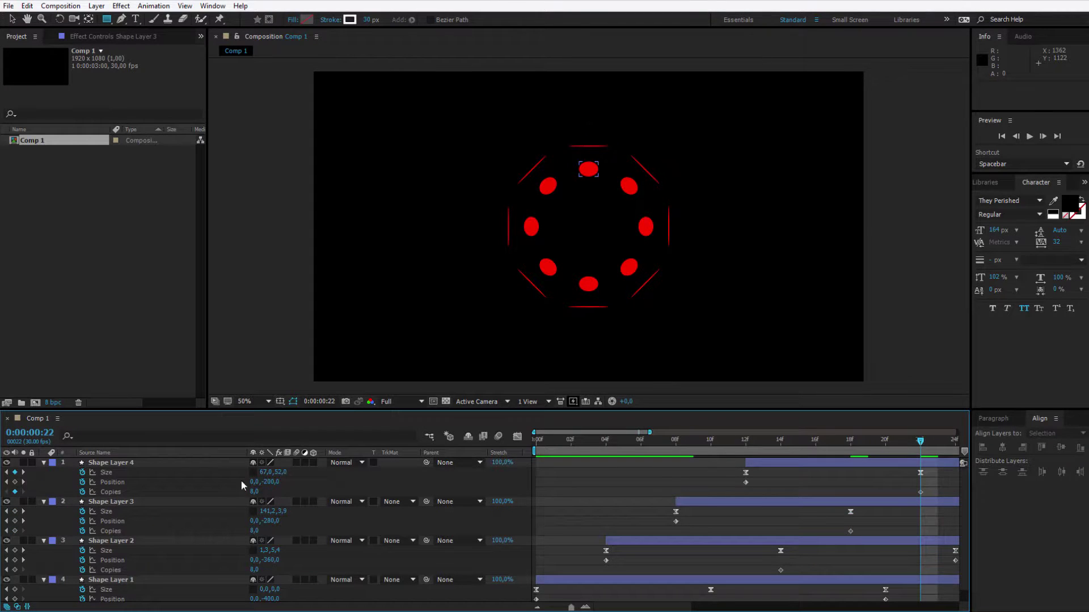
pyautogui.click(126, 474)
pyautogui.moveTo(265, 472)
pyautogui.mouseDown()
pyautogui.moveTo(310, 473)
pyautogui.moveTo(266, 474)
pyautogui.mouseUp()
# - Preview the four staggered rings over the full comp from frame 0, then select all layers
pyautogui.press('Home')
pyautogui.moveTo(649, 432); pyautogui.dragTo(867, 432)
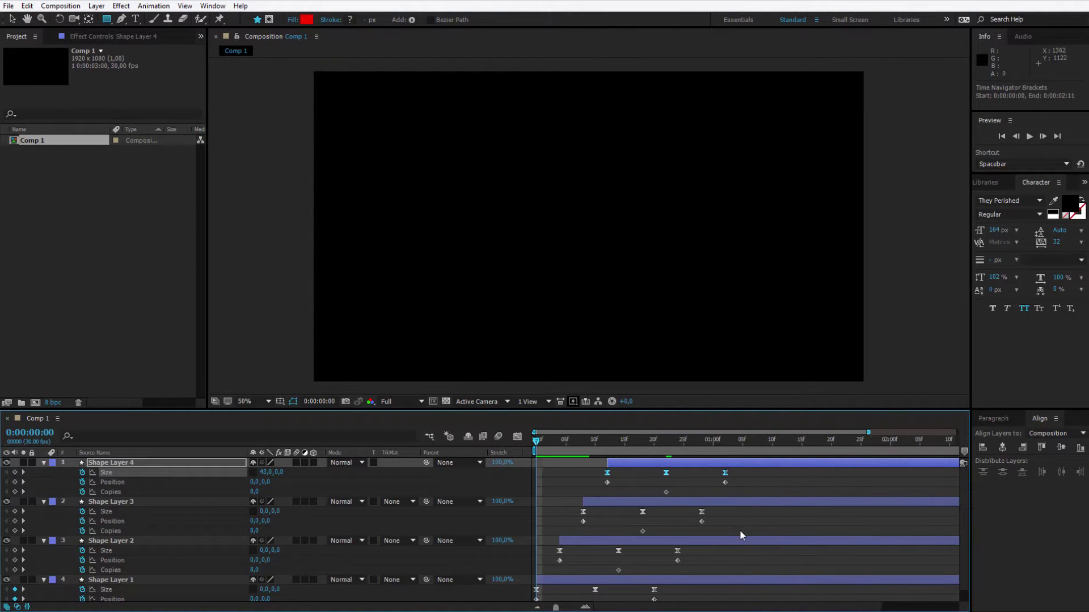
pyautogui.click(740, 530)
pyautogui.press('space')
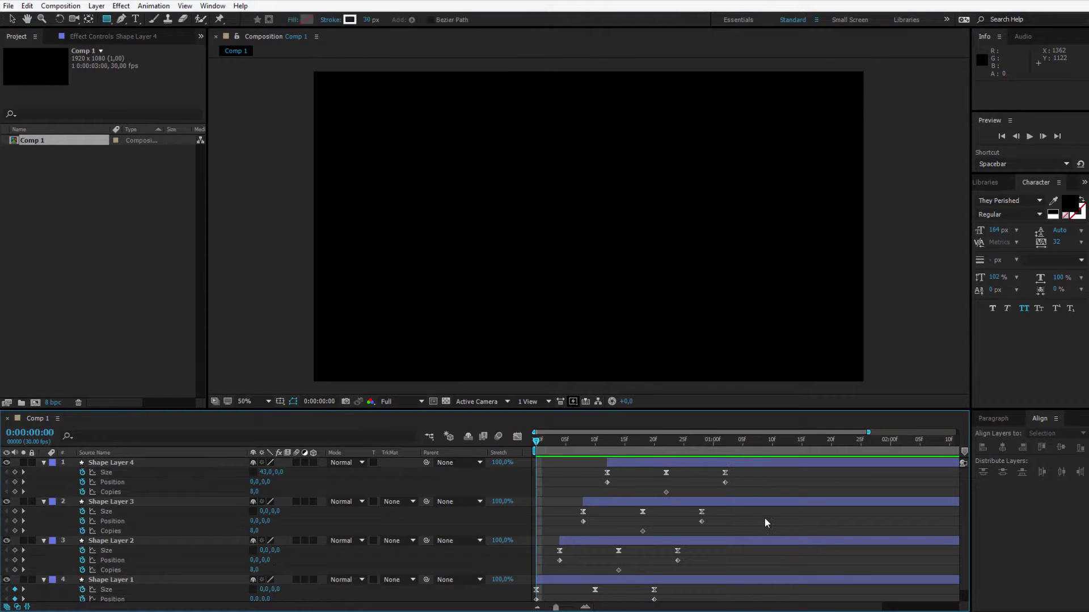
pyautogui.press('space')
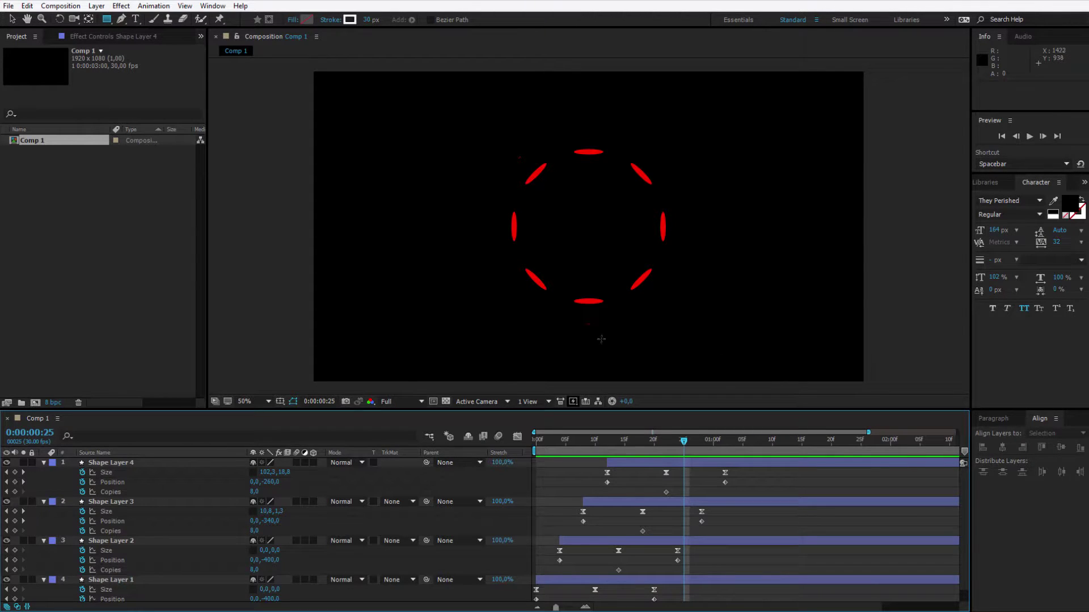
pyautogui.hotkey('ctrl', 'a')
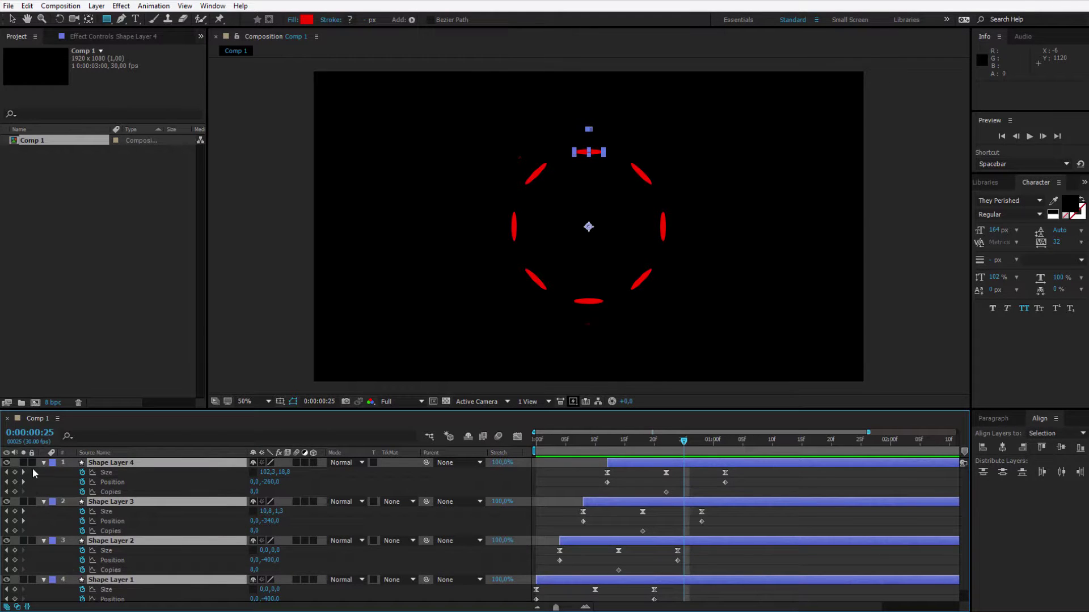
# - Add a 1920×1080 pale gray-blue solid and place it beneath all four shape layers
pyautogui.click(40, 464)
pyautogui.rightClick(141, 516)
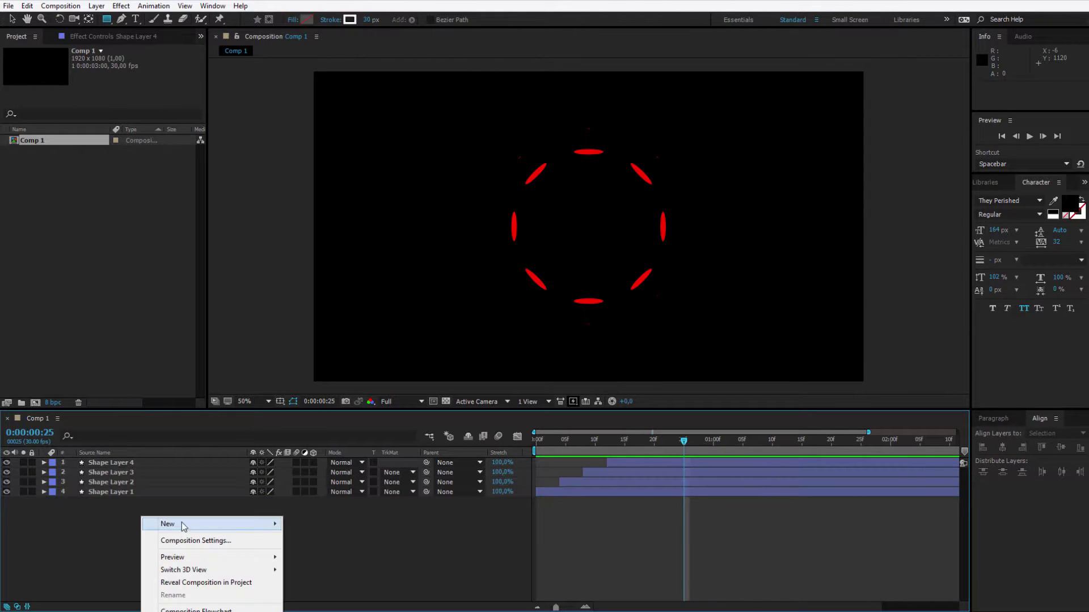
pyautogui.moveTo(181, 522)
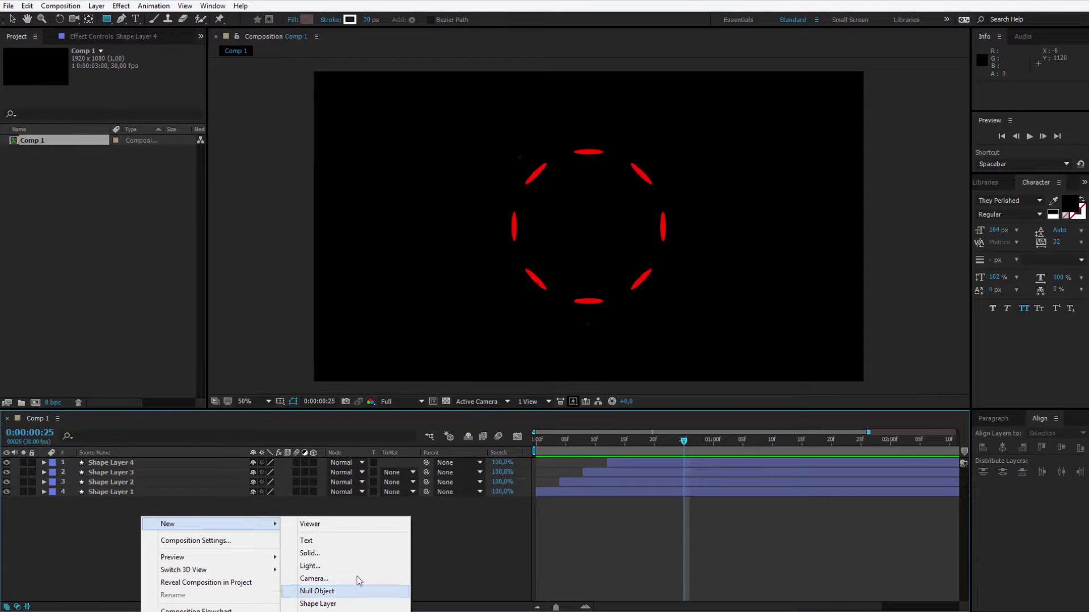
pyautogui.click(356, 554)
pyautogui.click(684, 425)
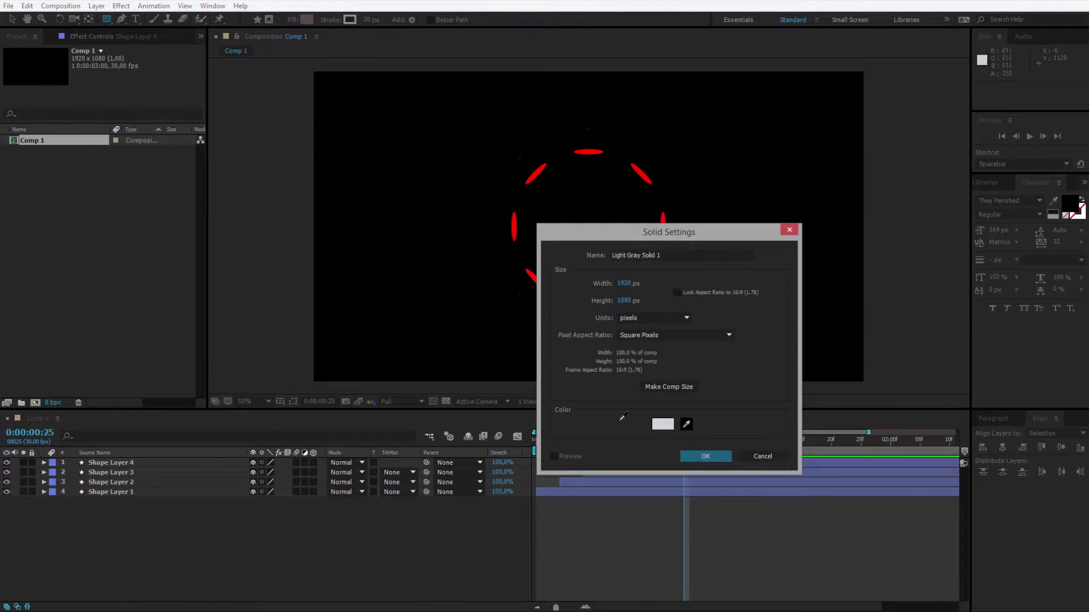
pyautogui.click(655, 583)
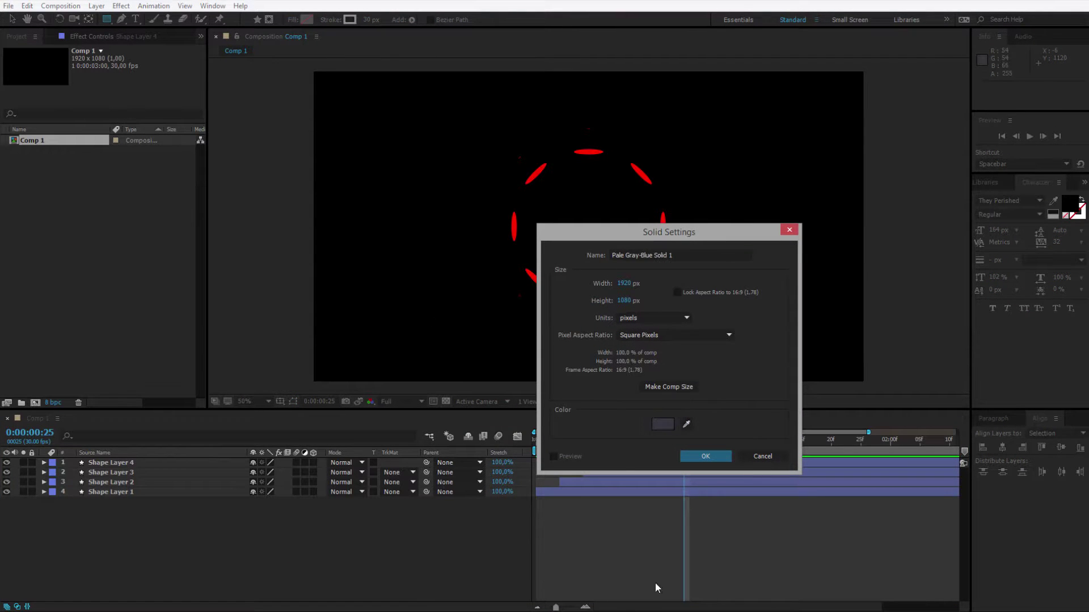
pyautogui.click(706, 457)
pyautogui.moveTo(155, 467); pyautogui.dragTo(182, 513)
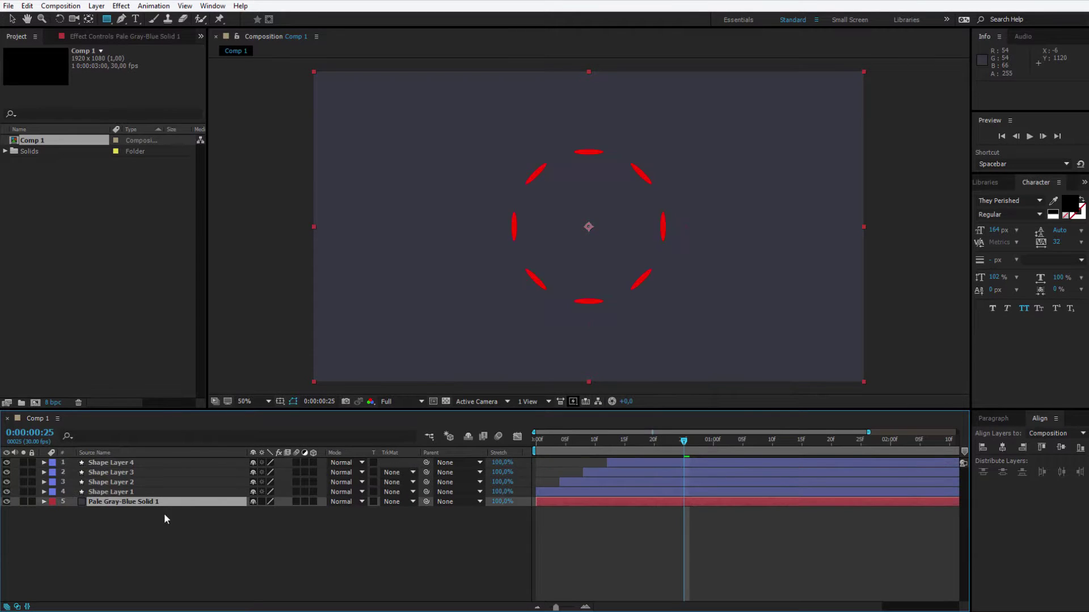
# - Give Shape Layer 1 a pale, near-white fill sampled with the eyedropper
pyautogui.click(140, 492)
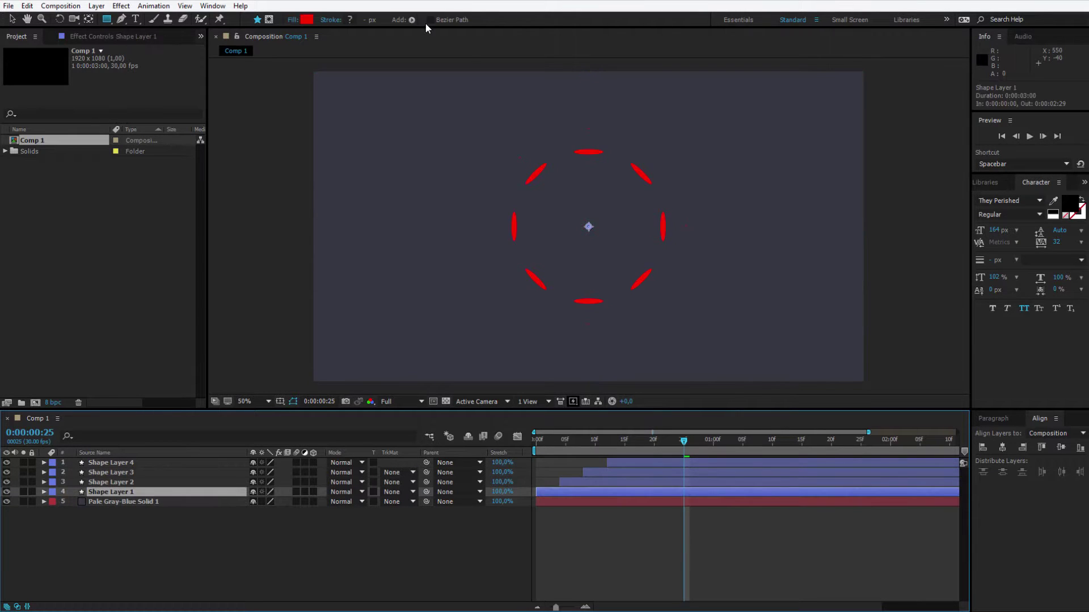
pyautogui.click(305, 20)
pyautogui.click(687, 421)
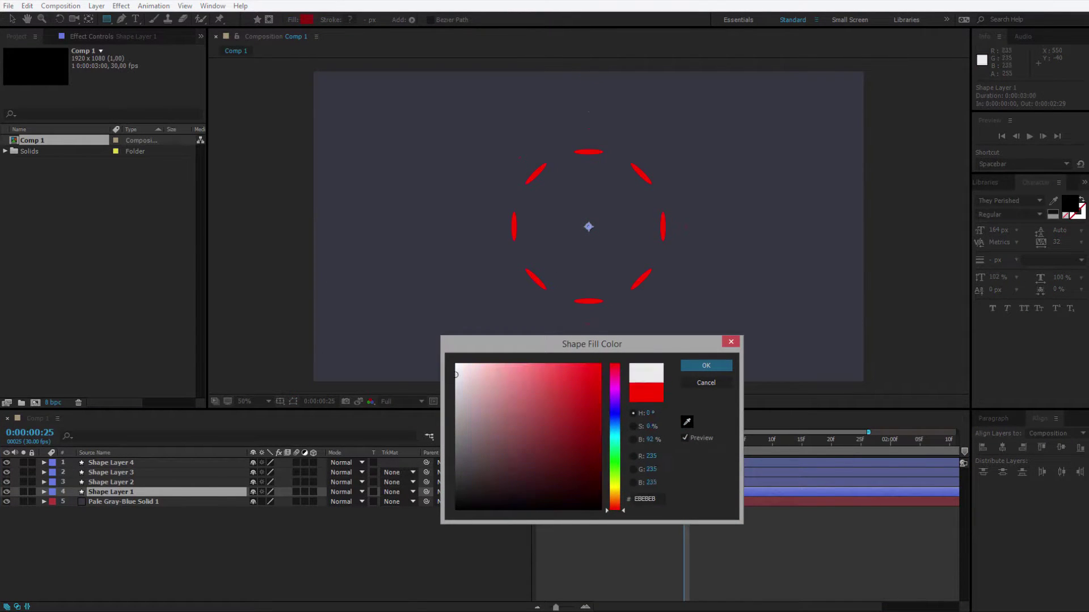
pyautogui.click(793, 482)
pyautogui.press('Return')
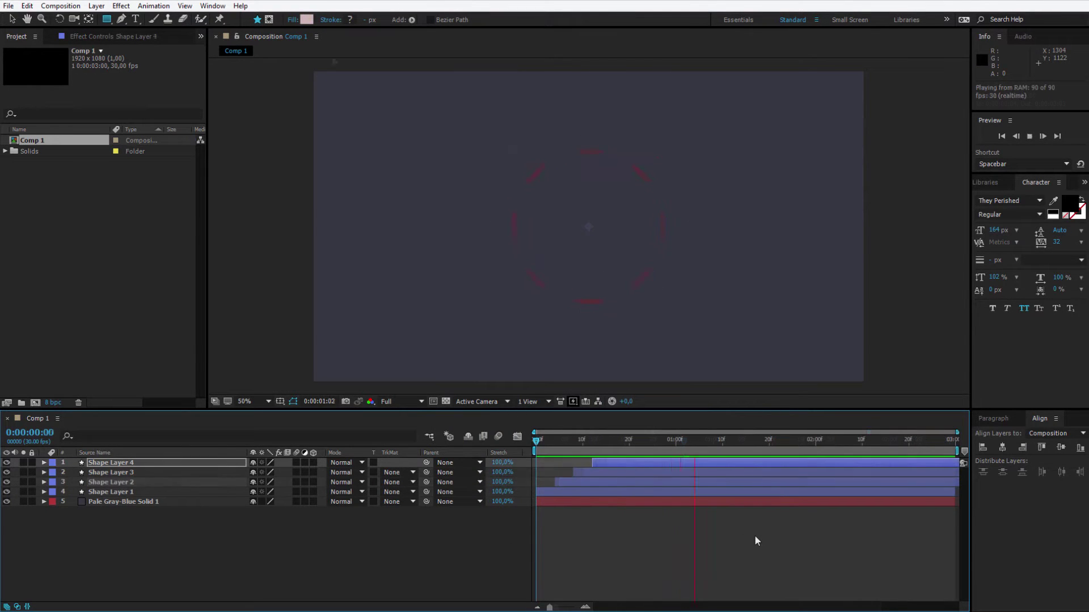